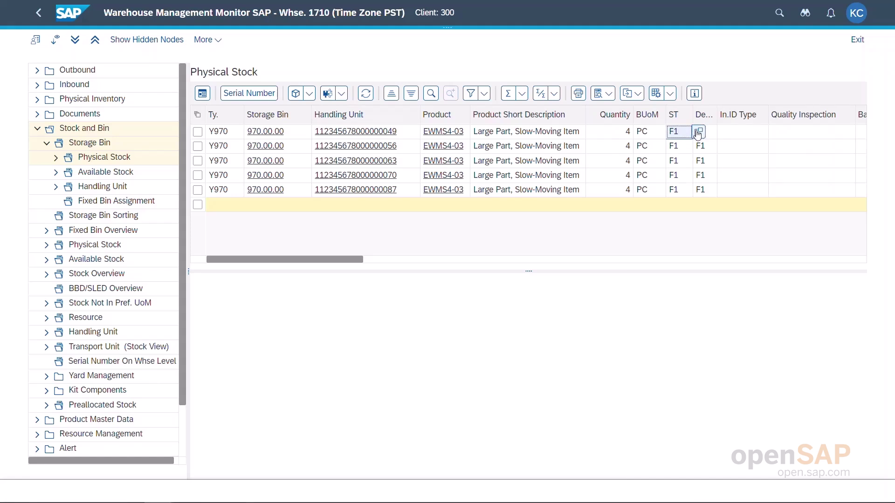
Step: Look up stock type F1 in the stock type value list, and close the list without changing the stock
left_click(698, 133)
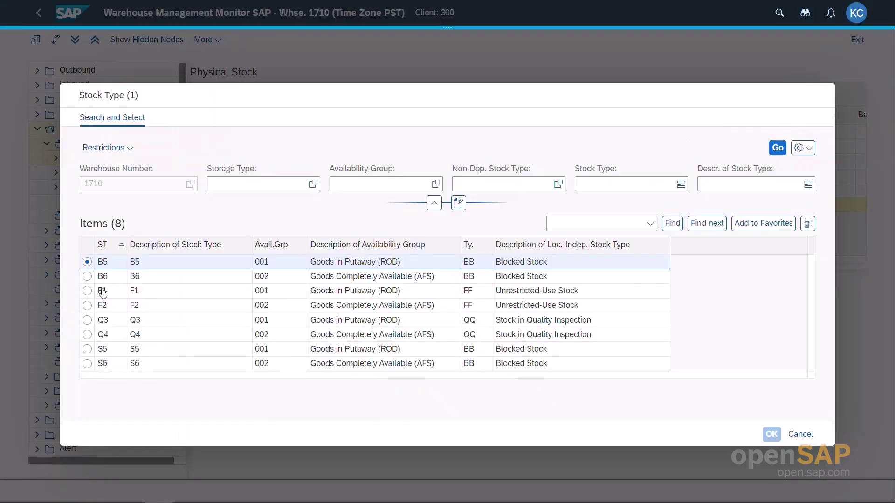
left_click(87, 291)
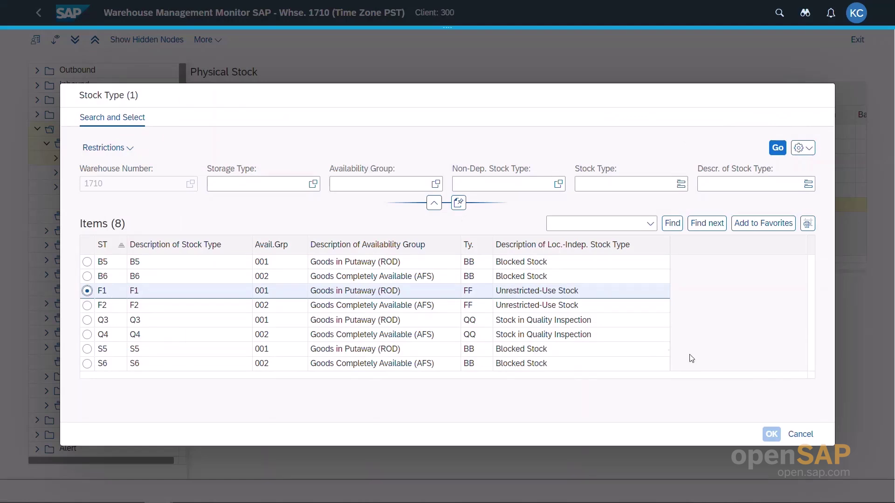
left_click(802, 437)
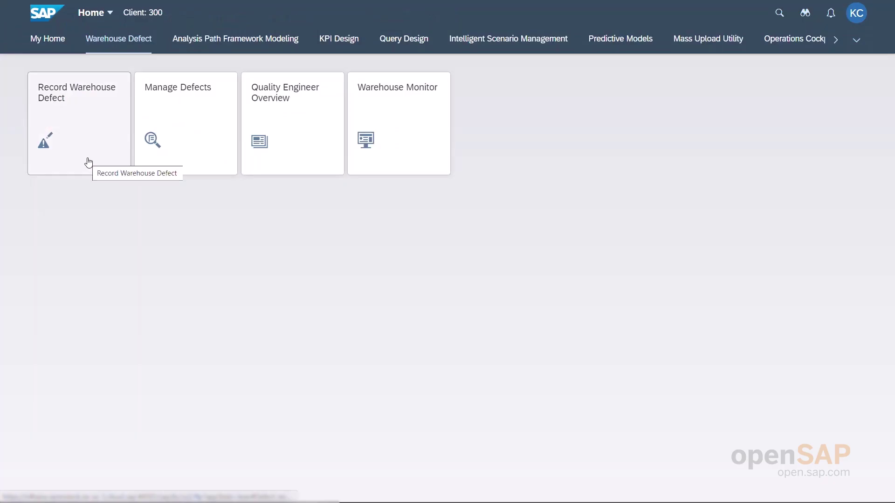
Step: Start recording a warehouse defect and assign defect code 0003 (Scratched) from code group DEF-SURF, sorting the code list descending by group
left_click(89, 162)
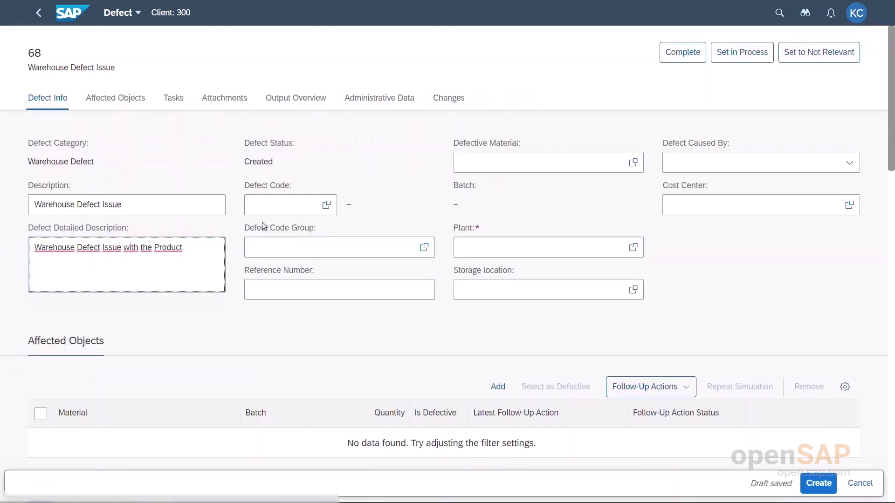
left_click(274, 197)
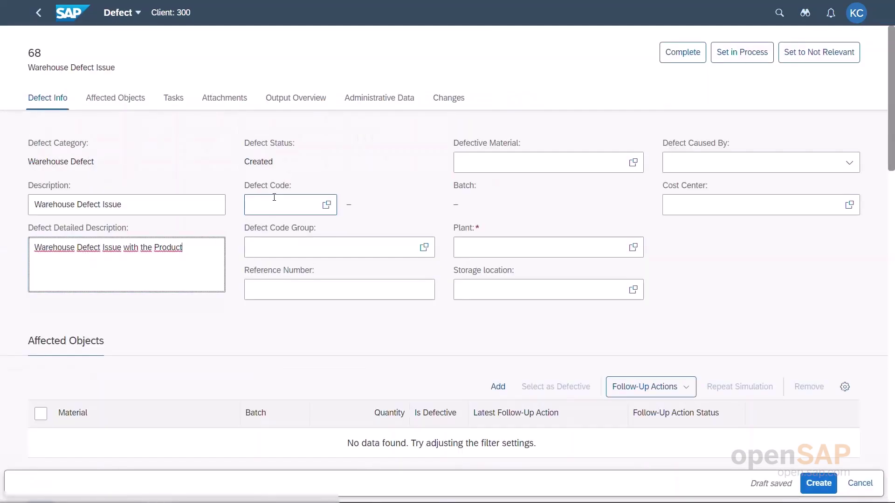
left_click(331, 209)
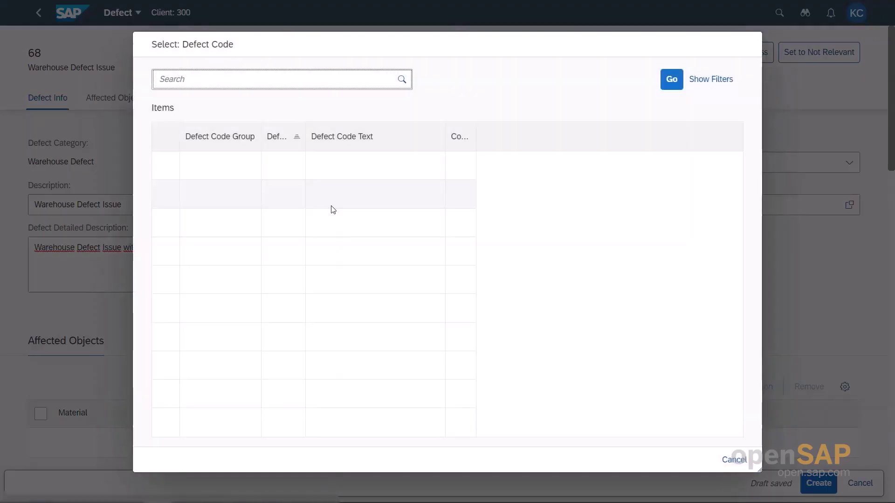
left_click(229, 145)
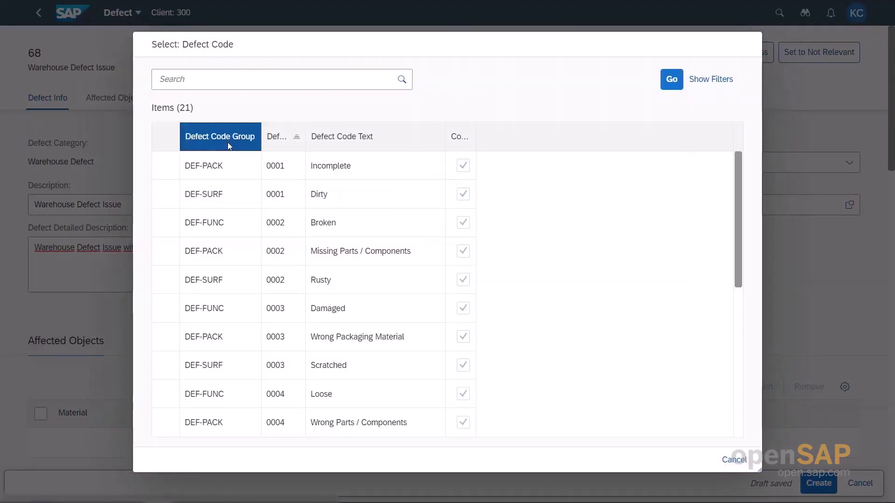
left_click(228, 146)
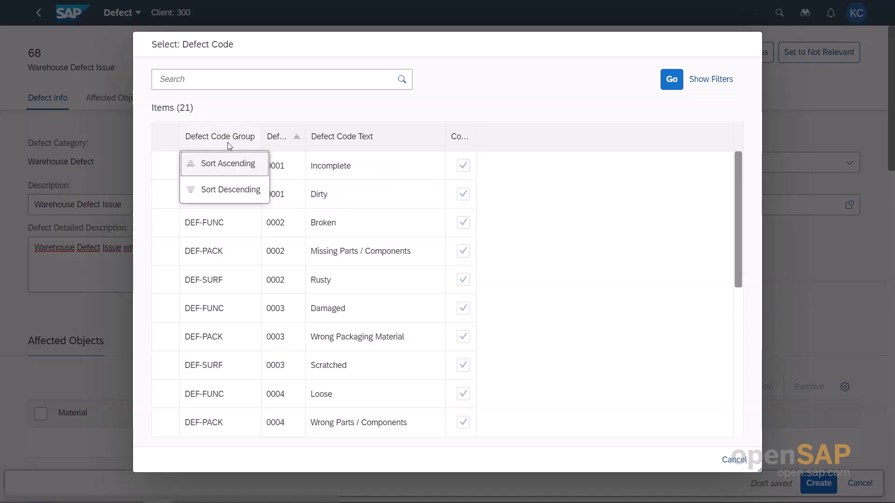
left_click(244, 190)
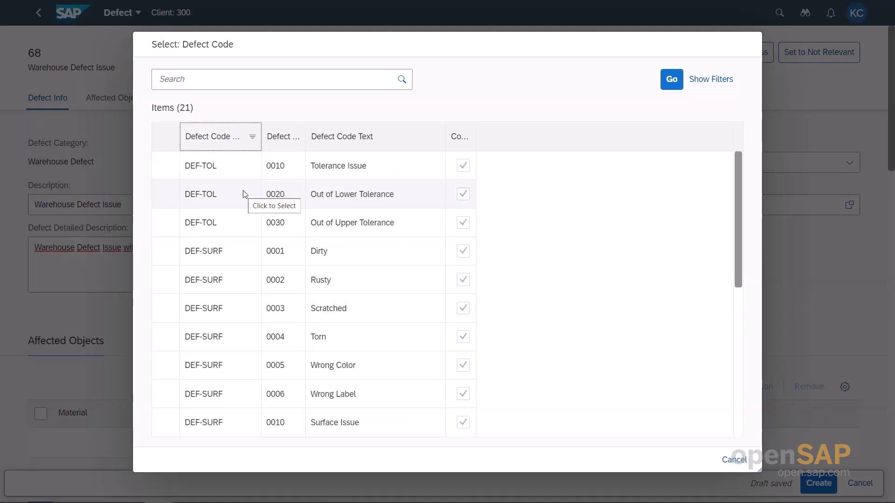
left_click(234, 315)
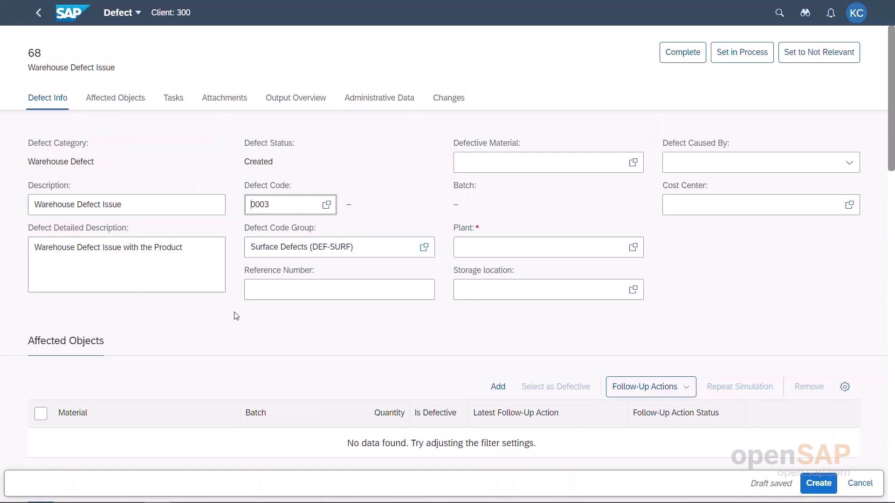
Step: Set the defective material to EWMS4-03 (Large Part, Slow-Moving Item)
left_click(491, 168)
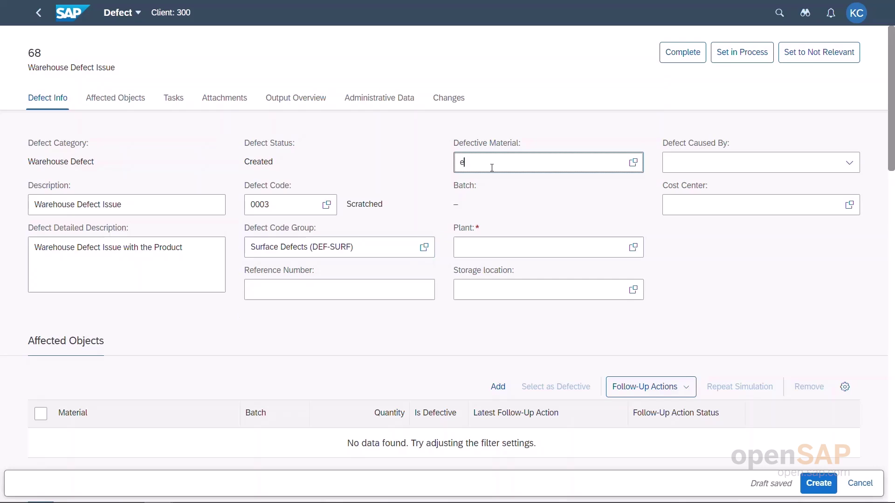
type("ew")
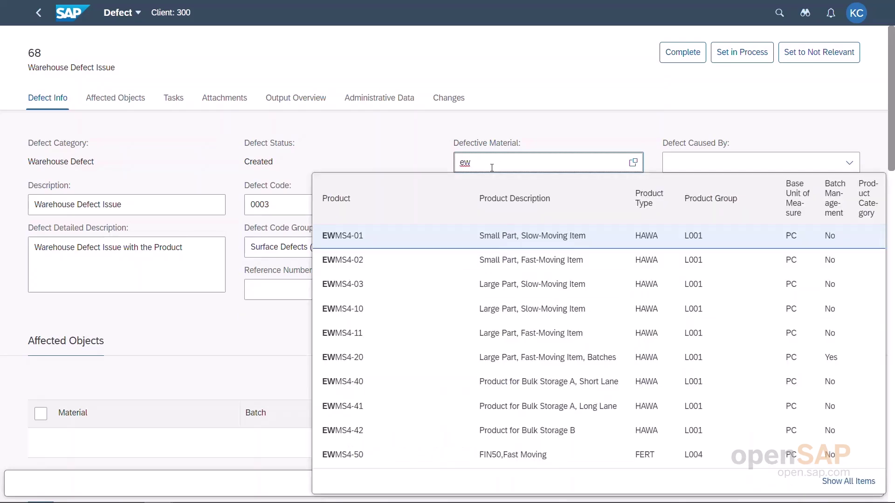
type("ms")
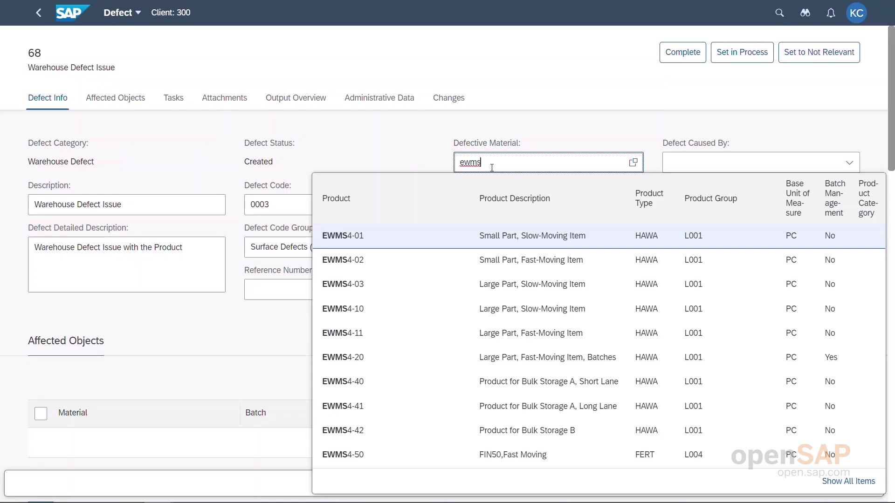
type("4")
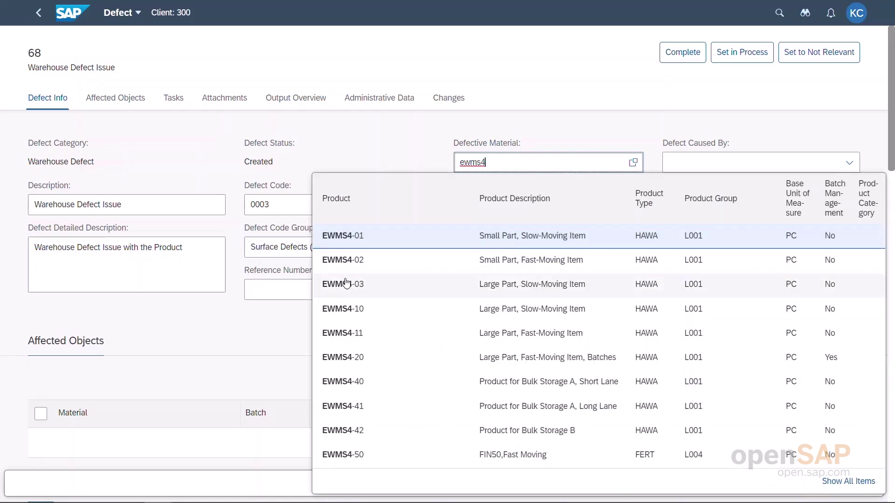
left_click(347, 283)
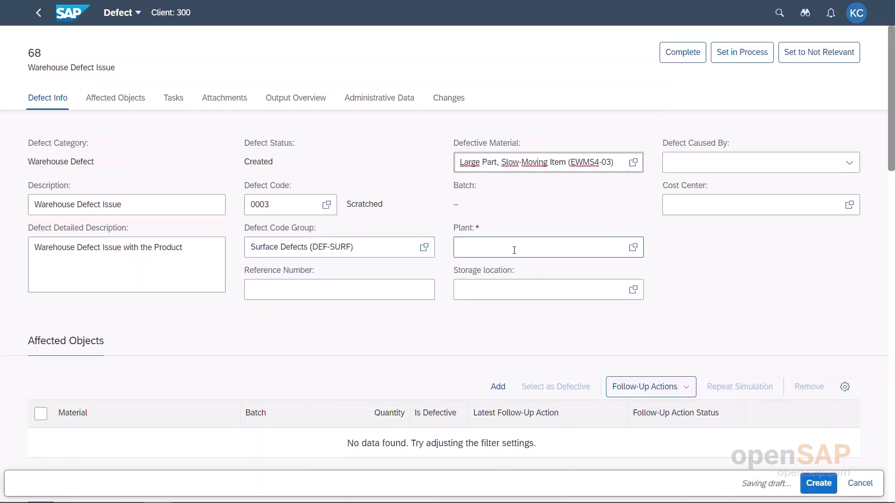
Step: Set the defect's plant to 1710 (Plant 1 US) and its storage location to 171D (EWM Rec. on Dock)
left_click(514, 250)
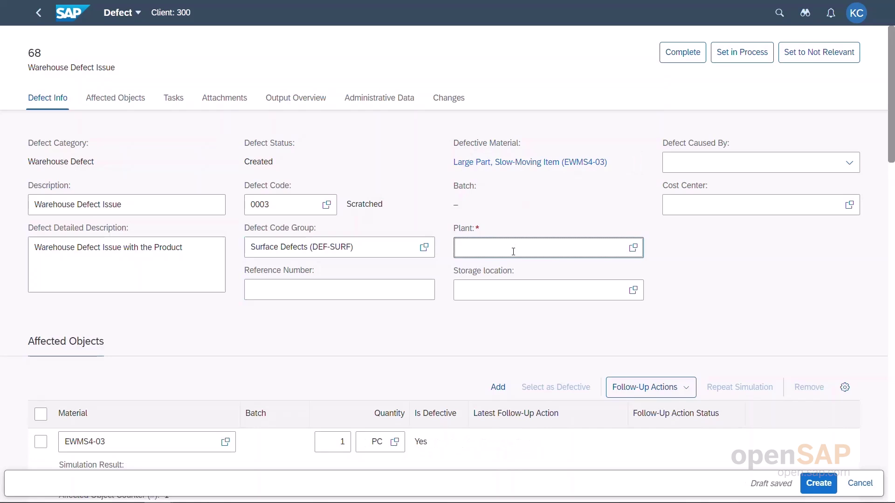
type("1710")
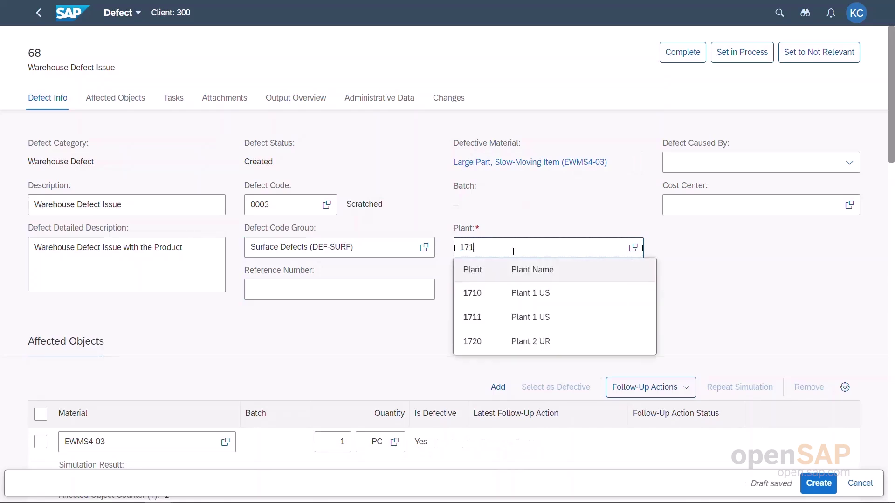
left_click(480, 293)
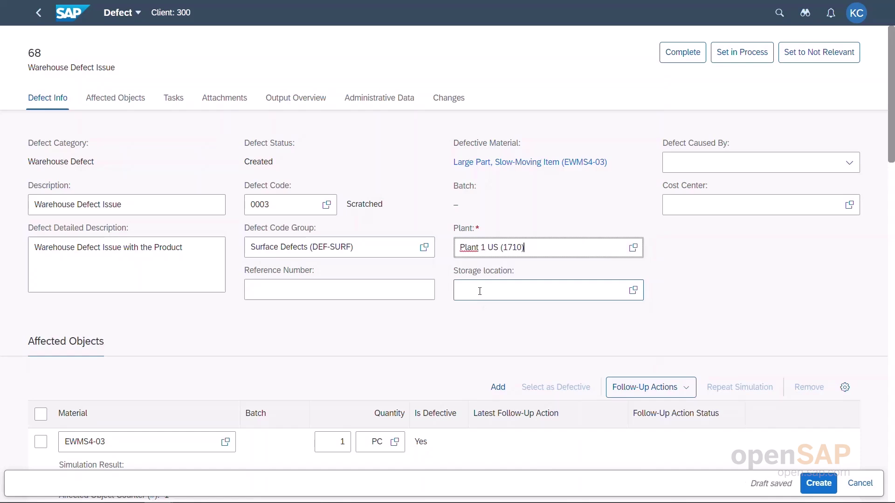
left_click(479, 291)
type("1")
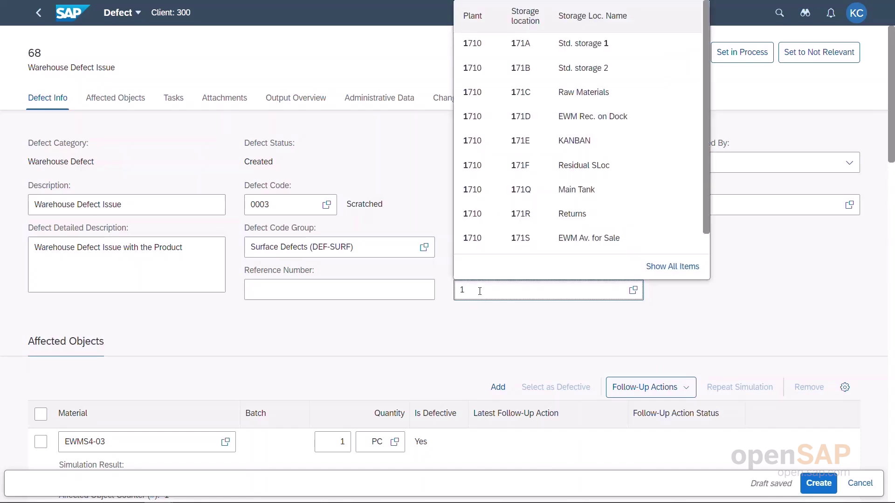
type("7")
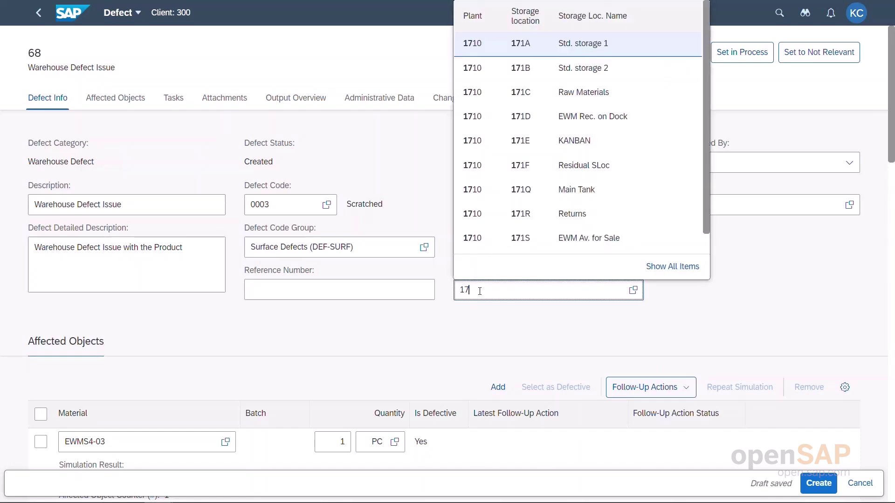
type("1D")
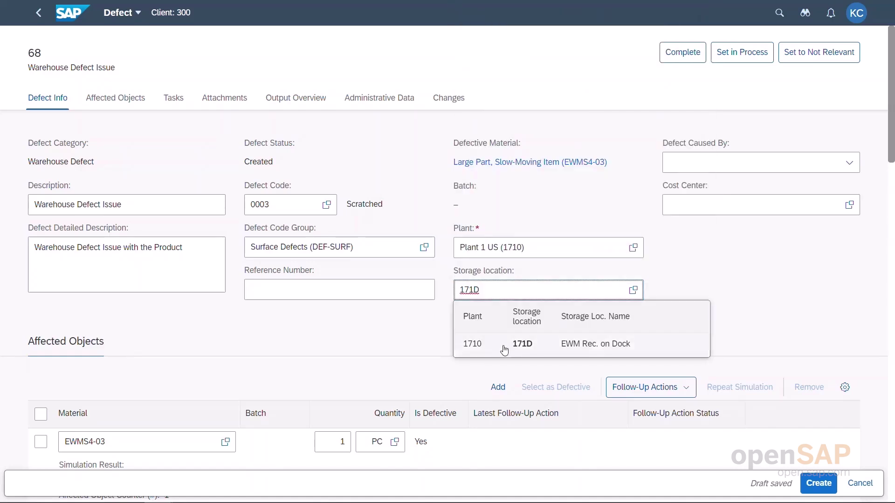
left_click(505, 350)
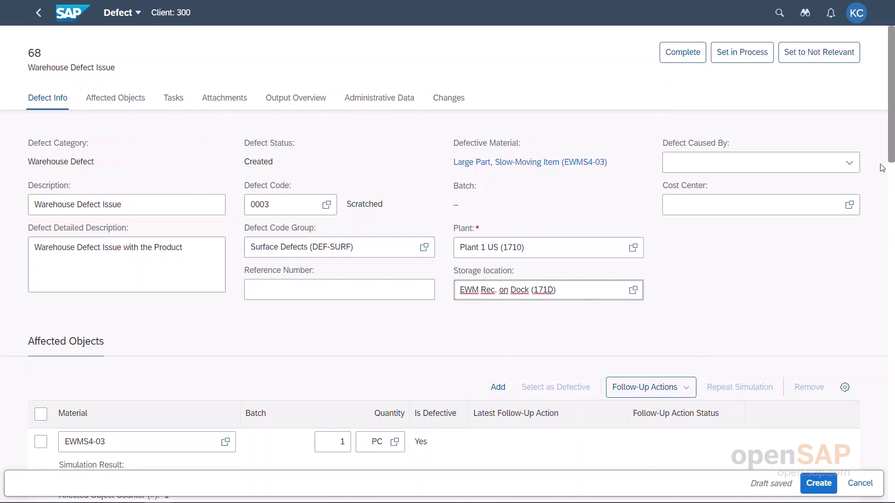
scroll(890, 161, "down", 2)
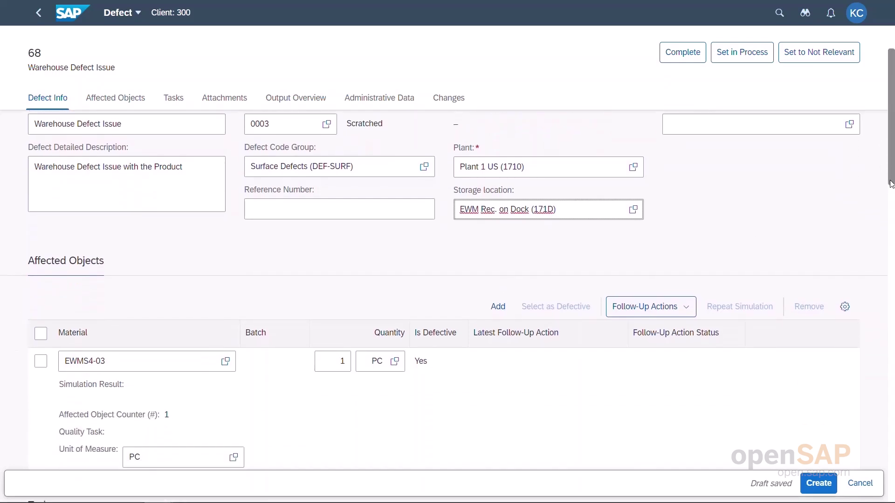
left_click(744, 244)
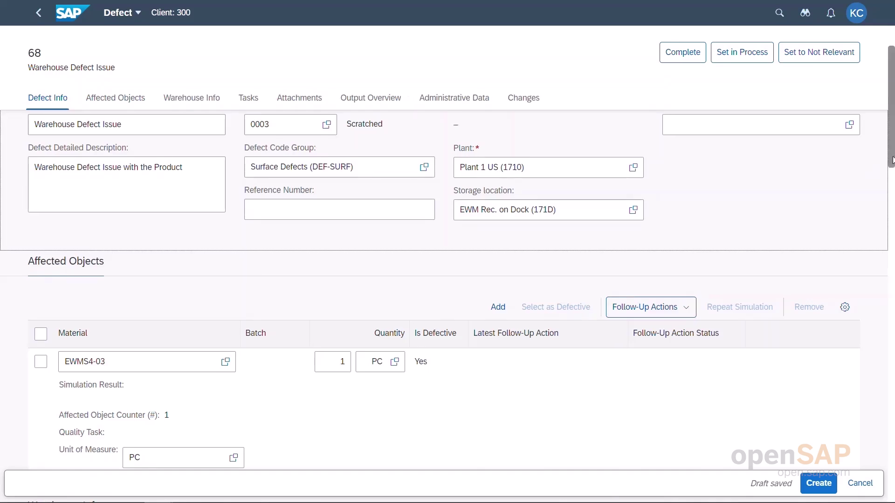
Step: Set the source storage bin in the warehouse info to 970.00.00
left_click_drag(891, 161, 891, 244)
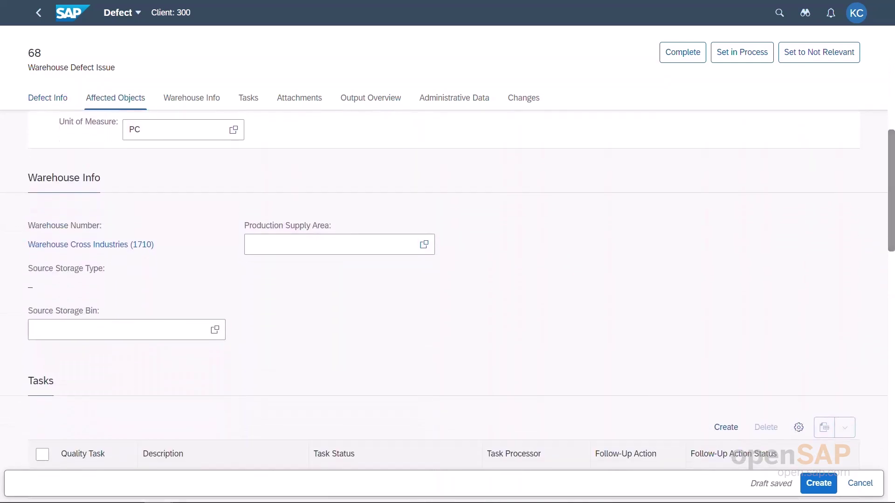
left_click(168, 333)
type("97")
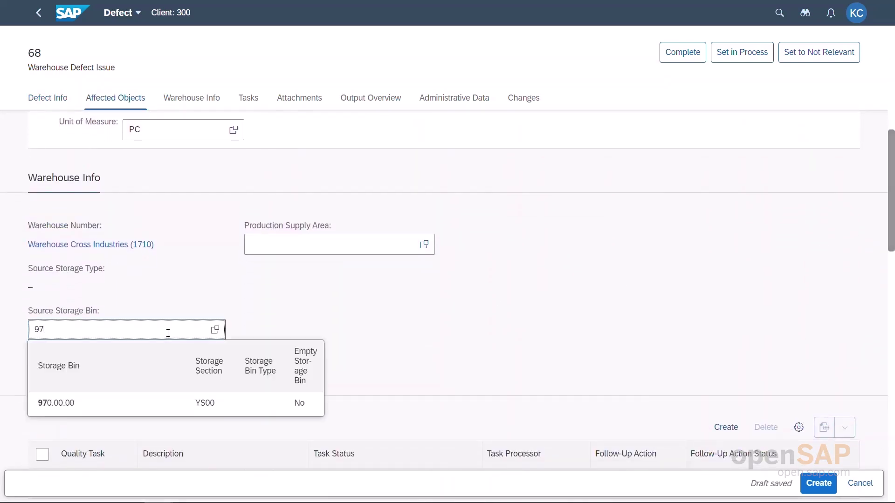
type("0")
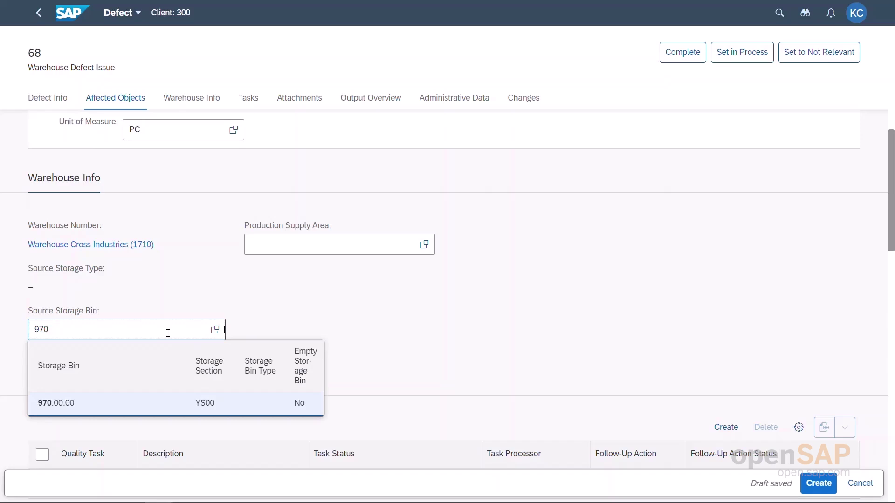
left_click(61, 403)
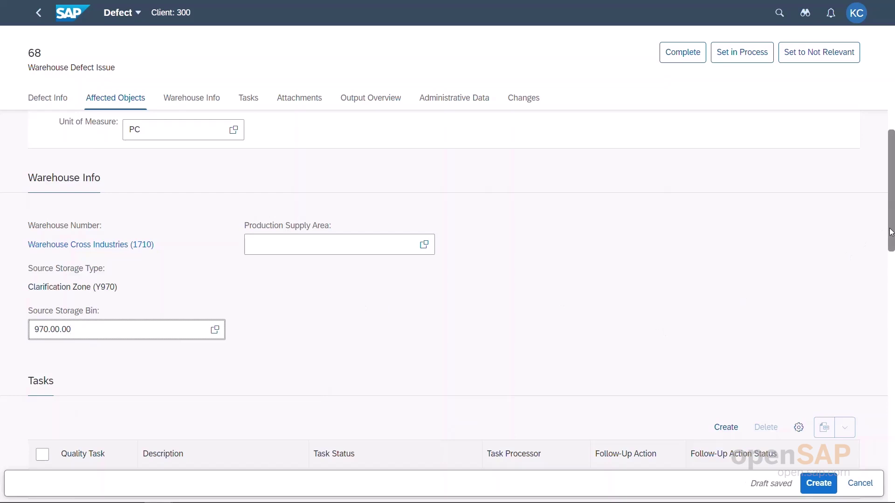
Step: Assign the Post to Blocked Stock follow-up action to the affected object EWMS4-03
scroll(891, 232, "up", 3)
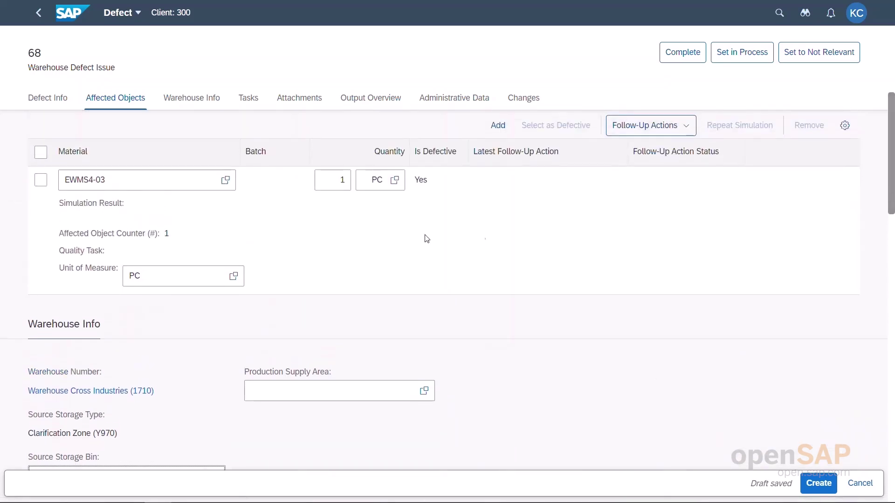
left_click(40, 181)
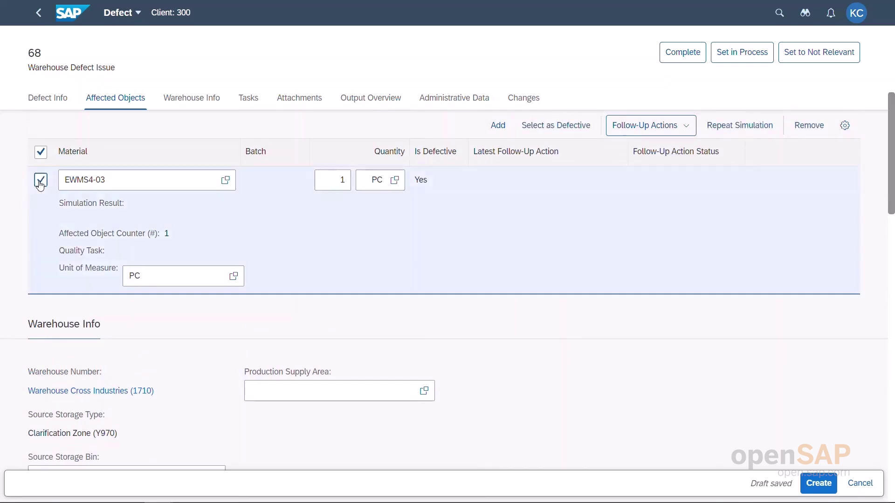
left_click(689, 129)
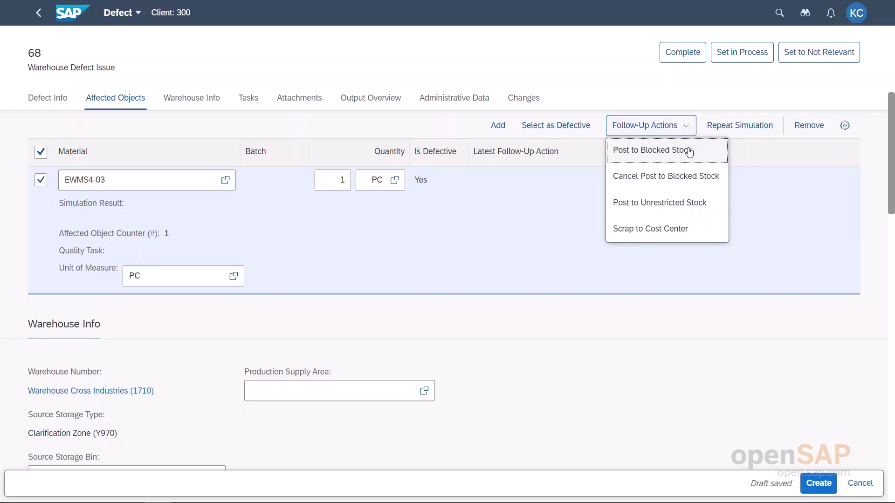
left_click(688, 148)
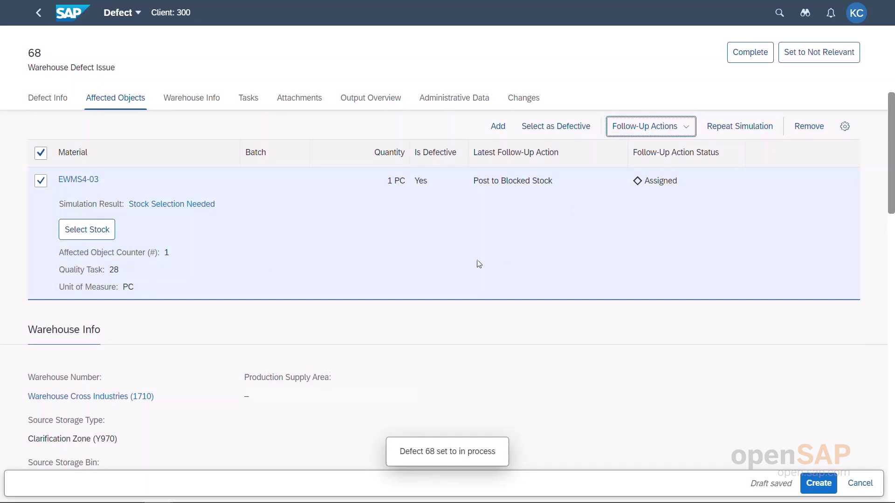
left_click(99, 235)
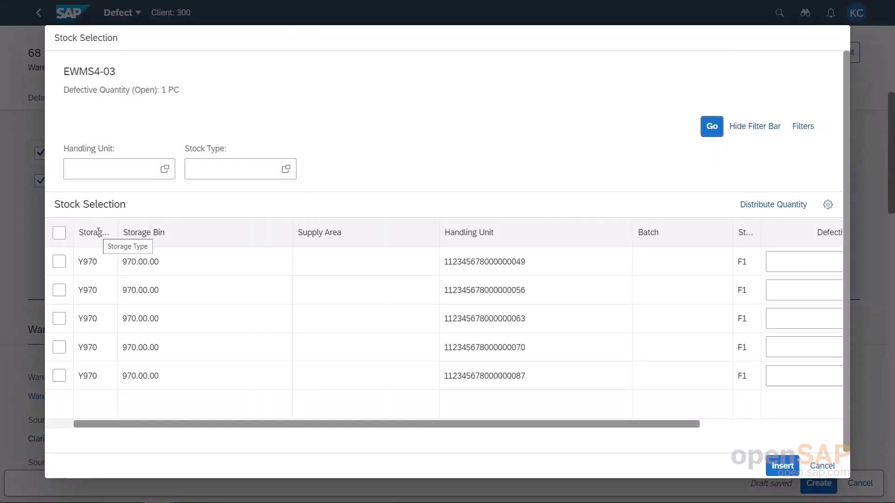
left_click(59, 261)
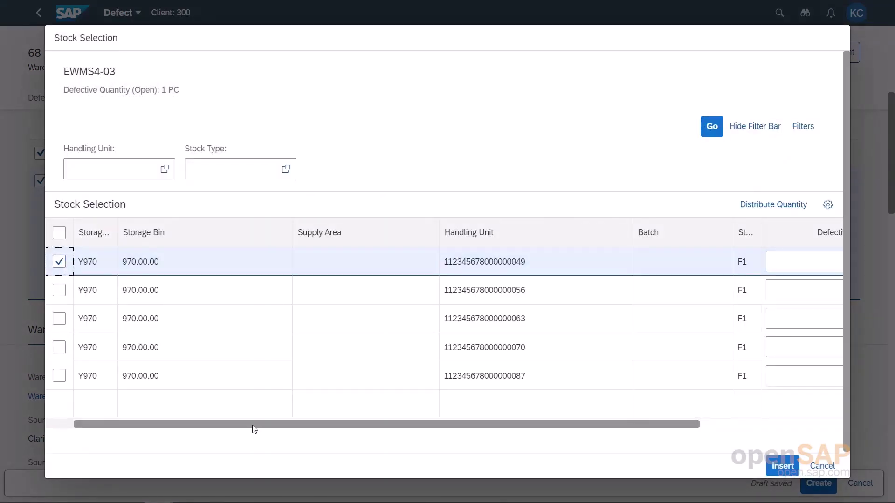
left_click_drag(253, 425, 343, 428)
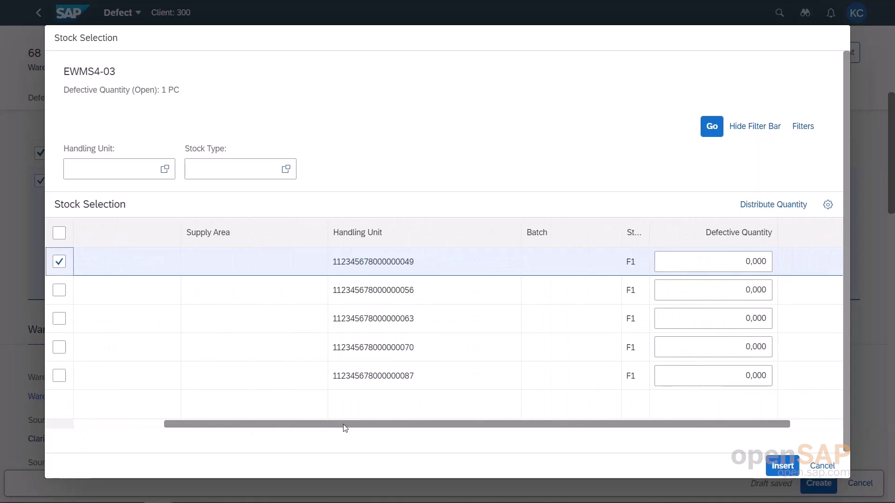
left_click(751, 262)
left_click_drag(751, 263, 747, 262)
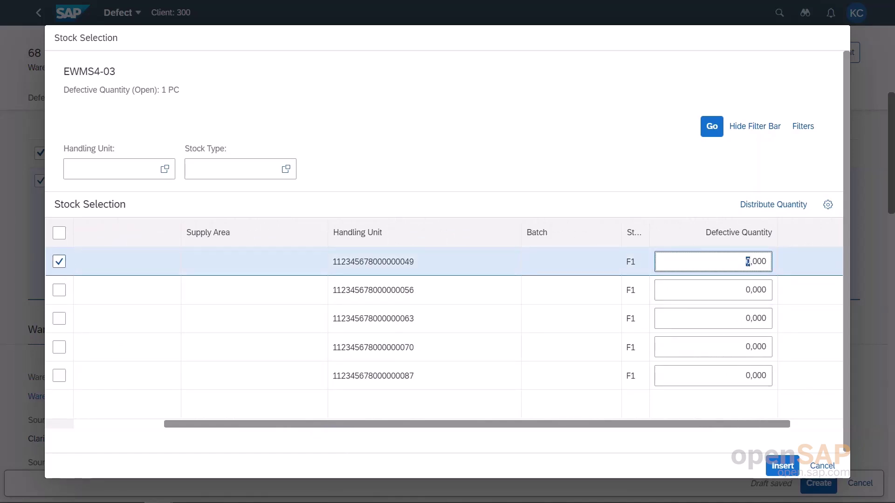
type("1")
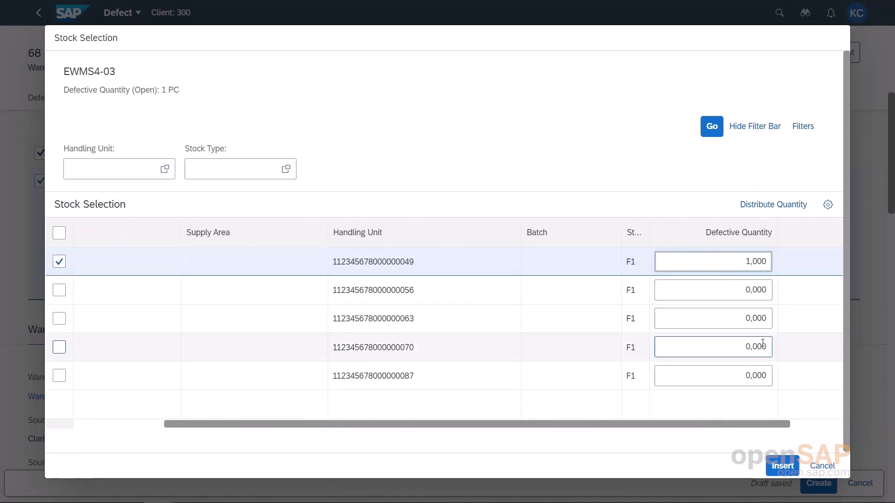
left_click(782, 466)
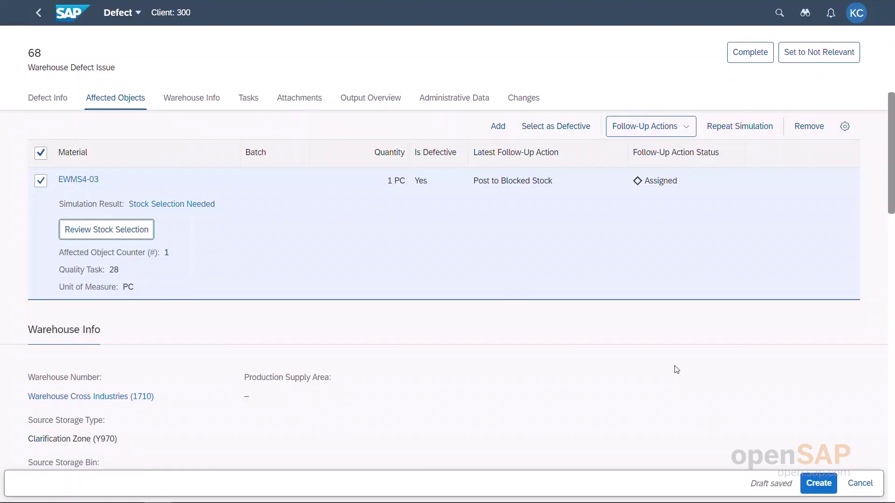
Step: Create the warehouse defect and review its warehouse info and the status of its Post to Blocked Stock task
left_click(816, 485)
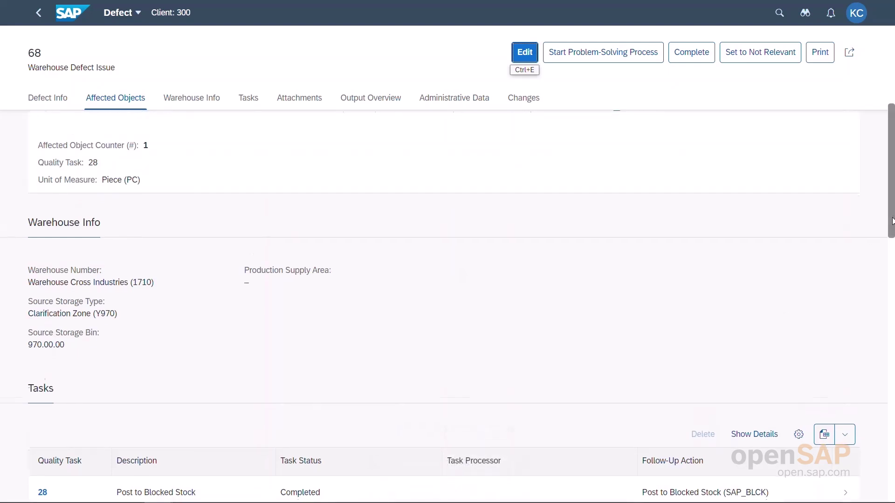
left_click_drag(891, 221, 891, 252)
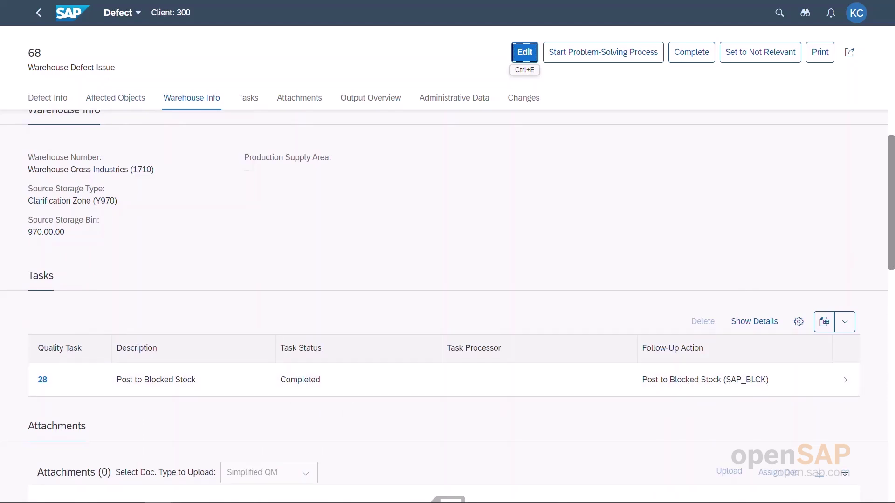
scroll(447, 289, "up", 2)
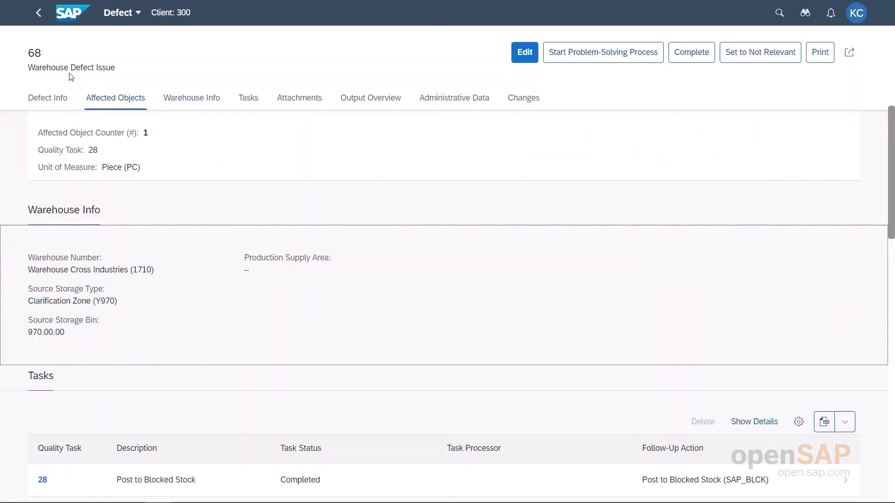
left_click(38, 13)
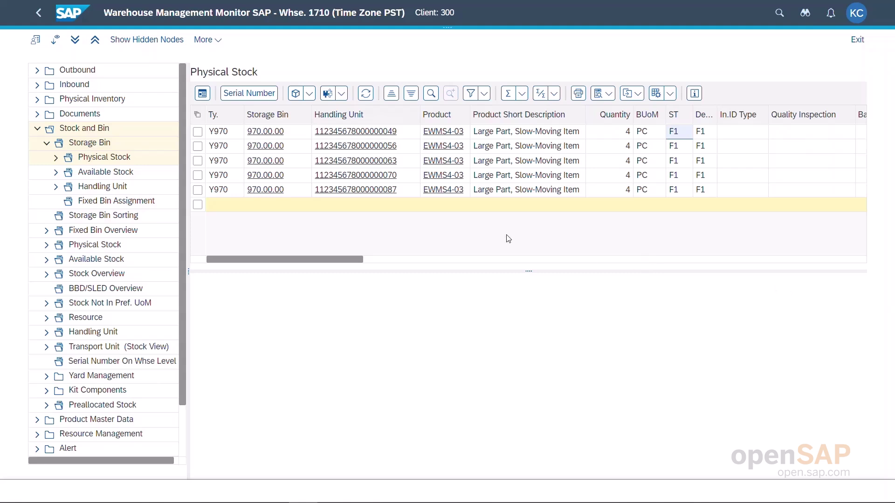
left_click(198, 134)
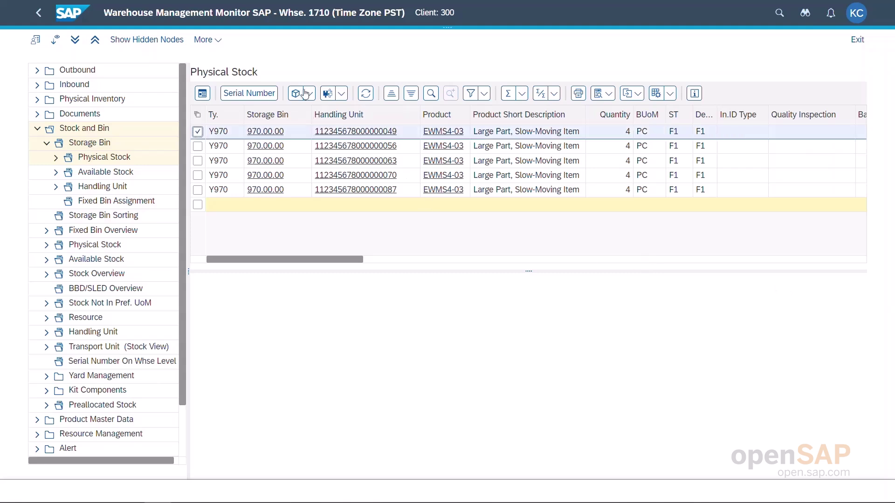
left_click(366, 94)
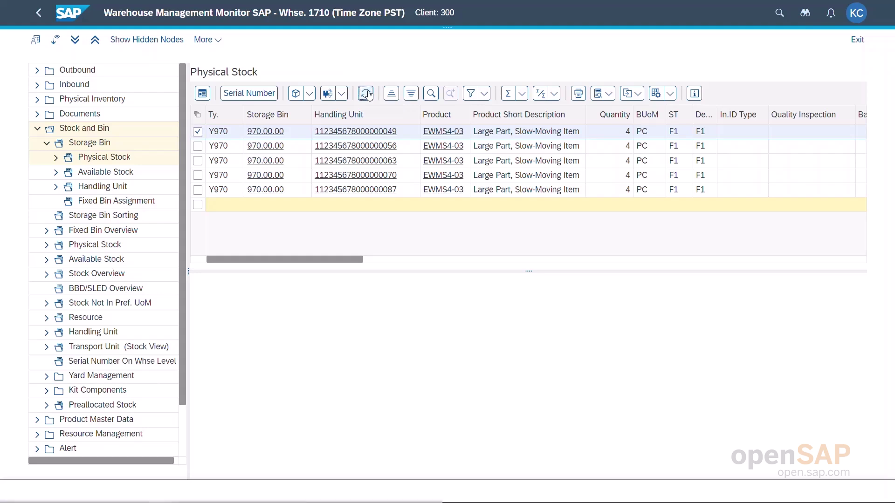
left_click(197, 147)
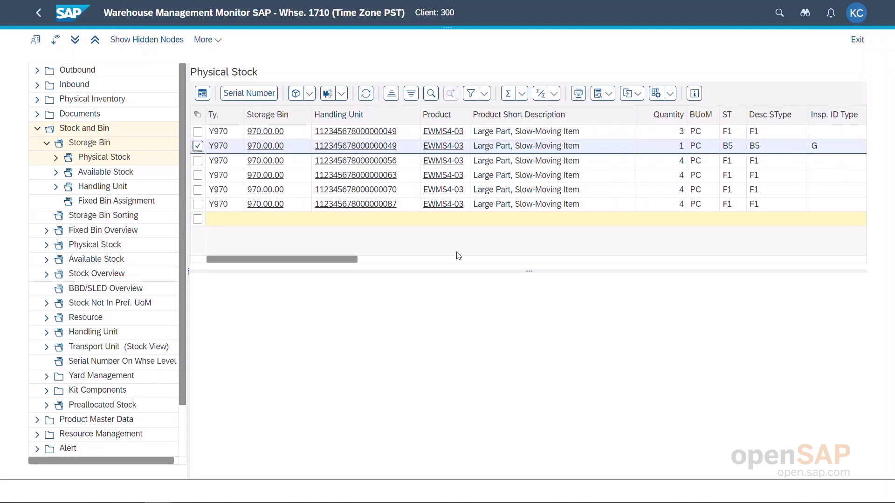
mouse_move(346, 259)
left_mouse_down()
mouse_move(372, 260)
mouse_move(364, 260)
left_mouse_up()
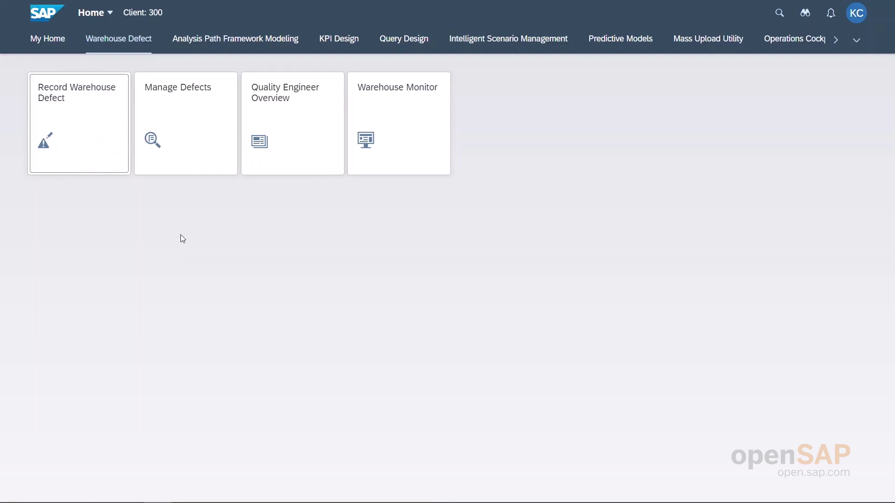
Step: Open defect 68 by drilling into the Scratched defects on the Top Defects card of the Quality Engineer Overview
left_click(275, 135)
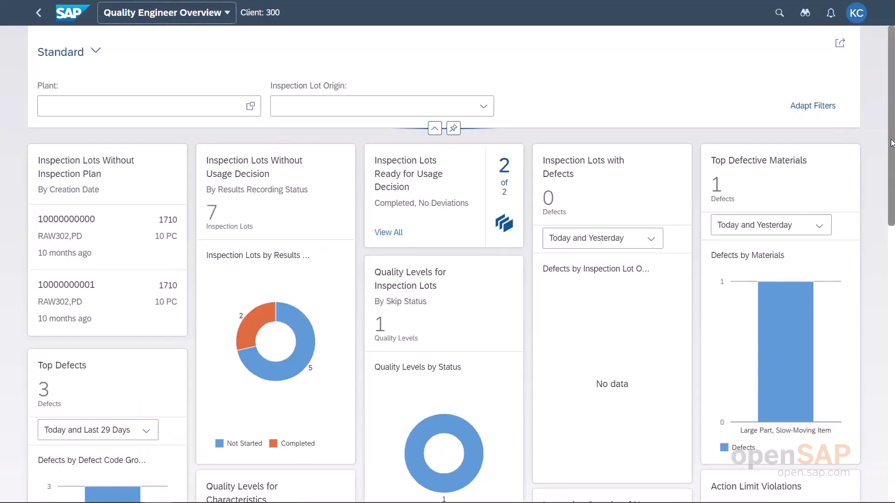
scroll(891, 143, "down", 5)
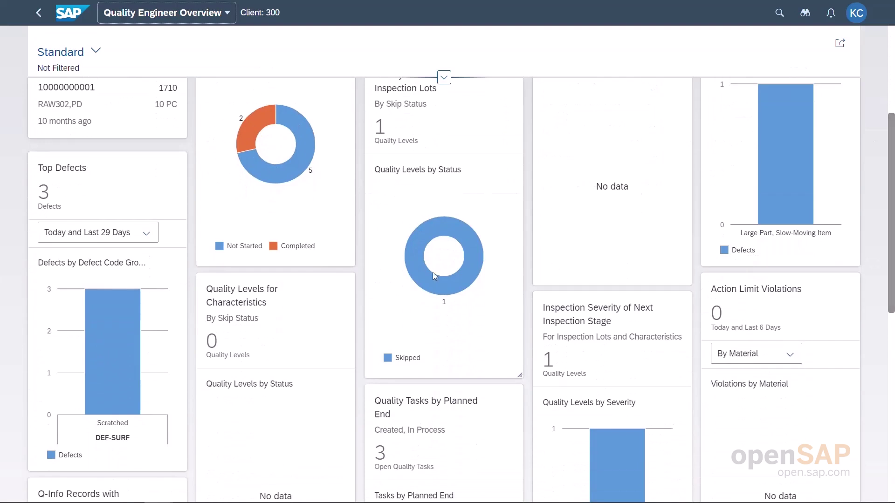
left_click(104, 321)
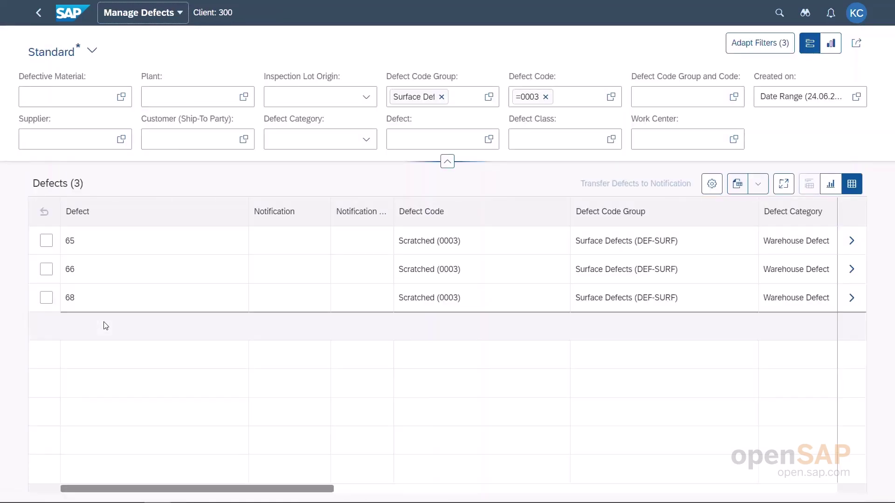
left_click(46, 302)
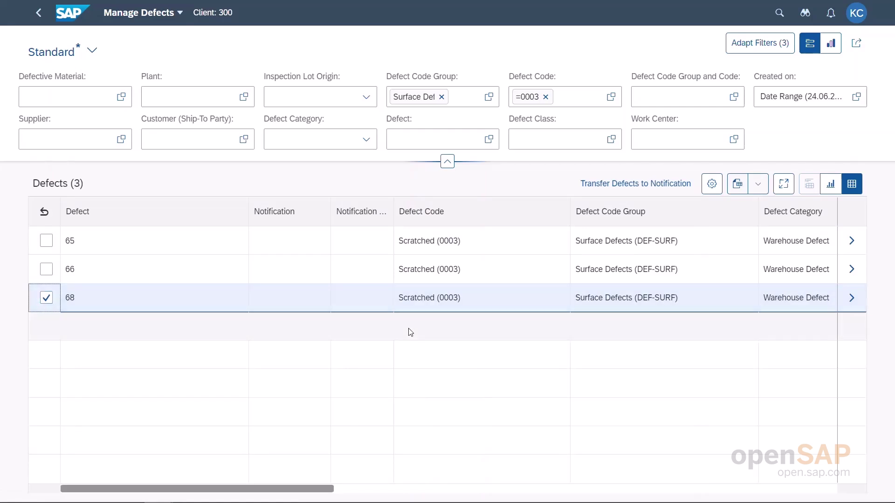
left_click(852, 299)
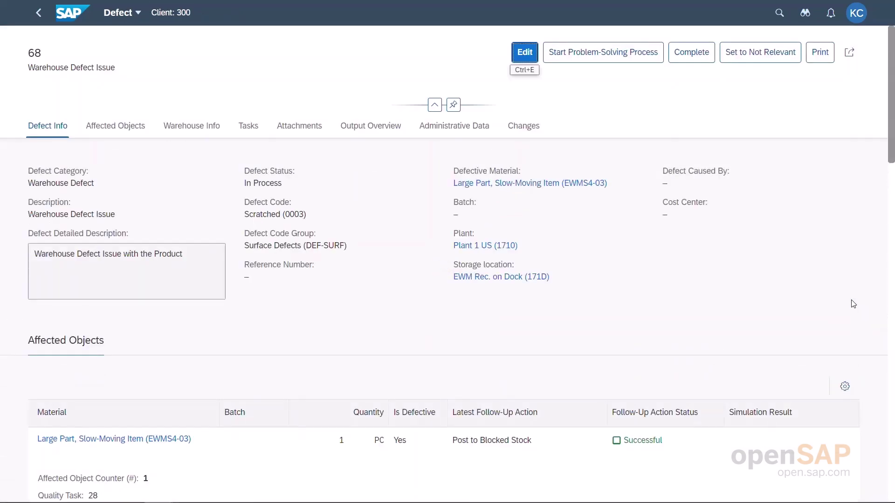
Step: Edit the defect and add a quality task with task code 0001 (Corrective Task) from group QM-TASK
left_click(524, 59)
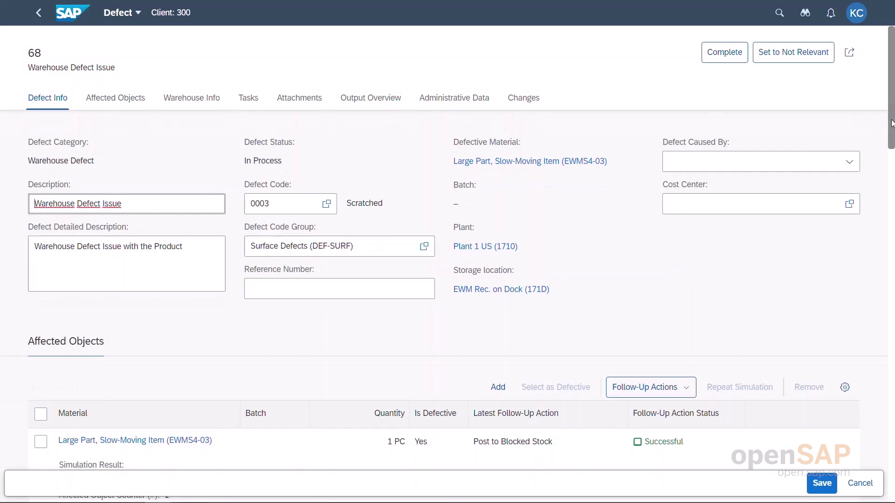
left_click_drag(891, 123, 893, 270)
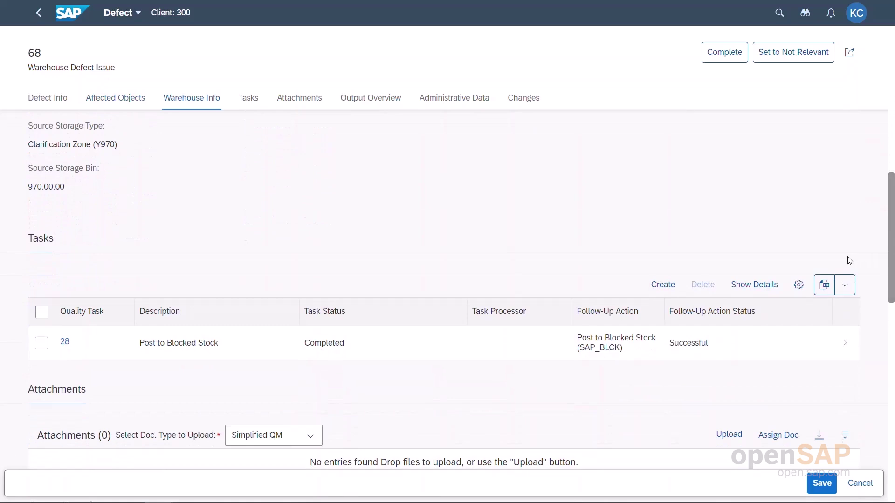
left_click(662, 285)
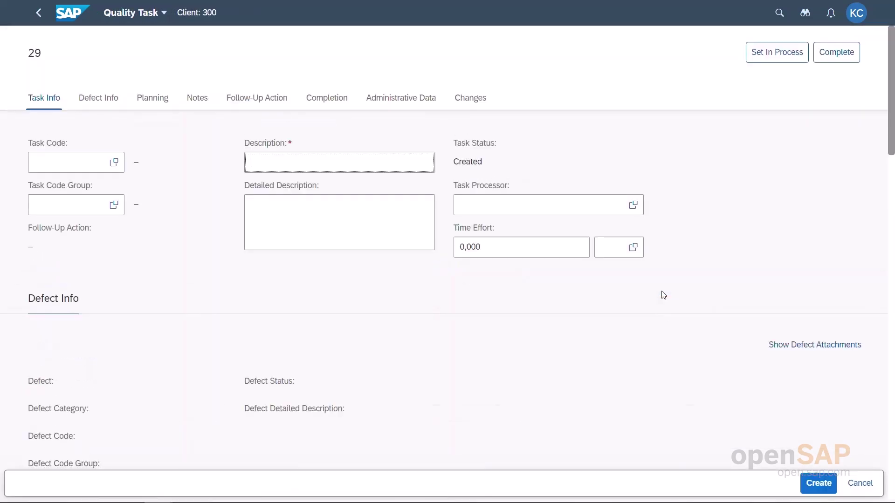
left_click(114, 163)
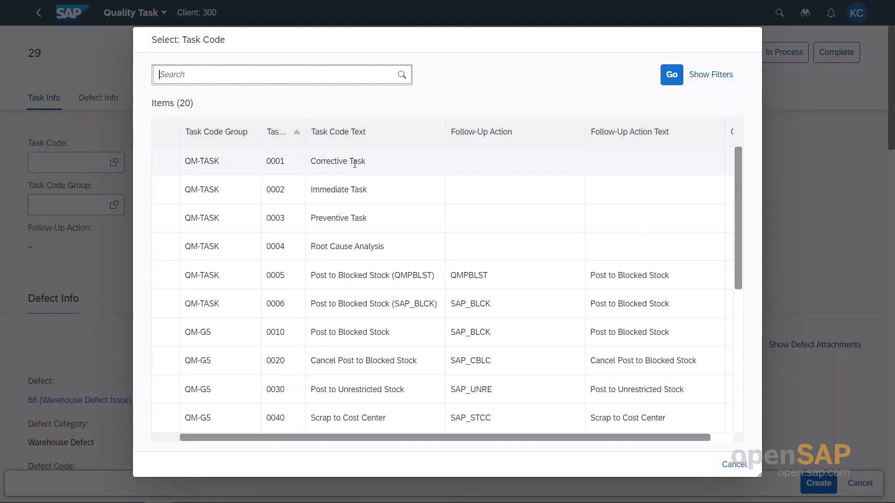
left_click(359, 166)
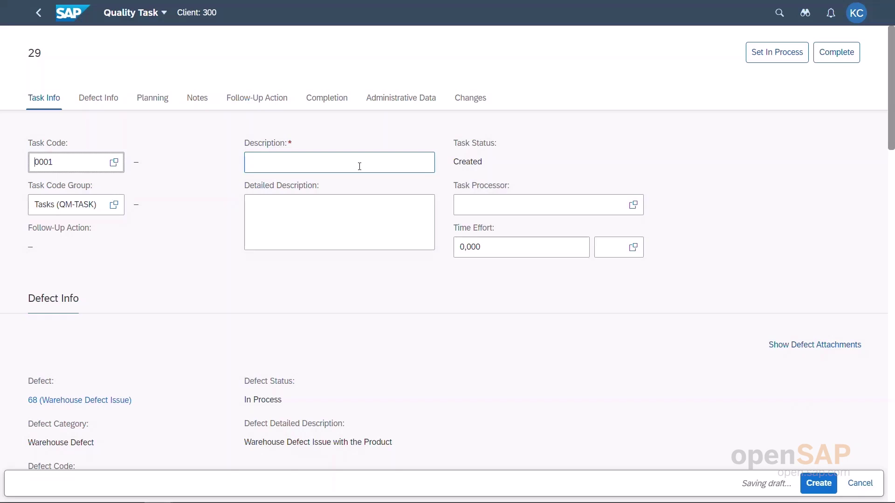
Step: Describe the quality task as "Polish the product" and enter the task processor's ID
left_click(359, 167)
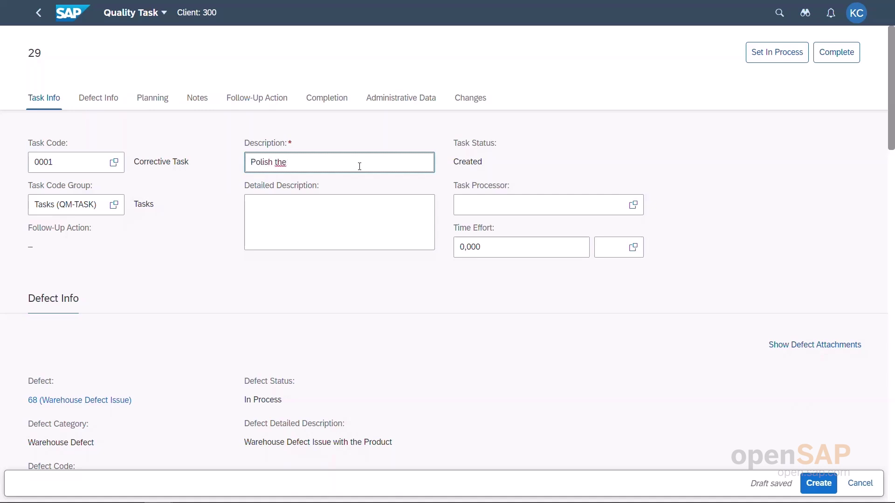
type("roduct")
left_click(616, 203)
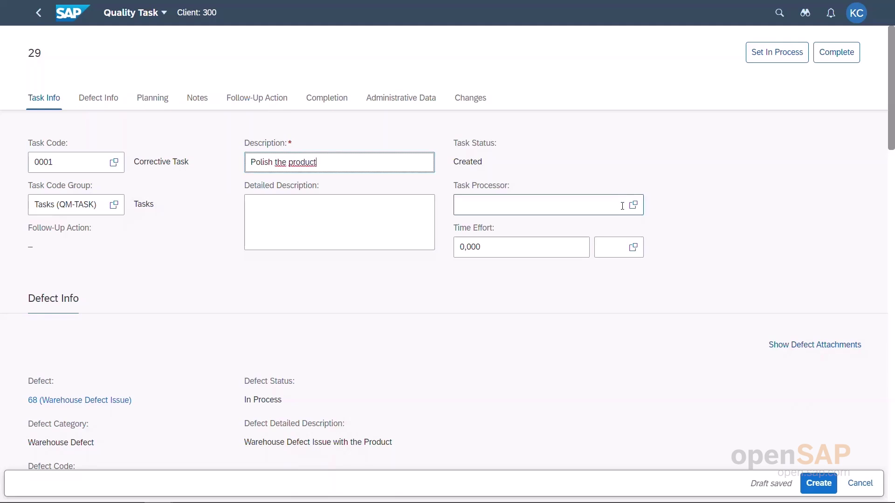
key("ctrl+v")
left_click(350, 285)
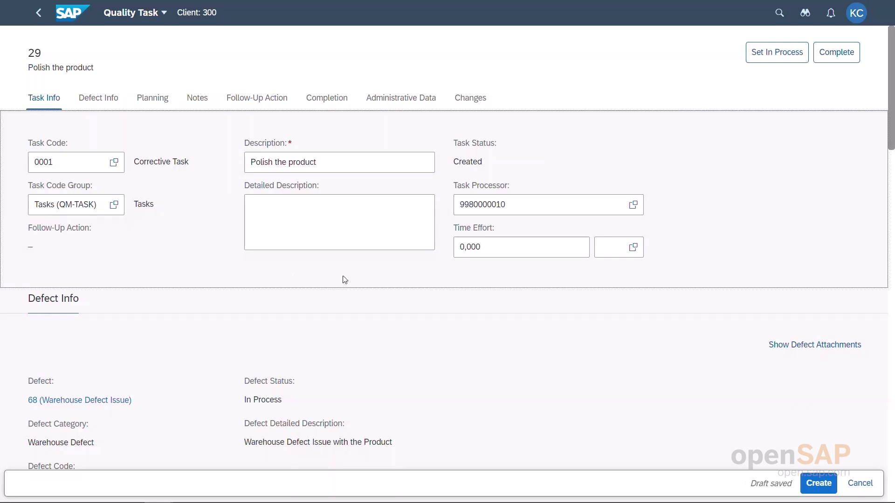
left_click(392, 232)
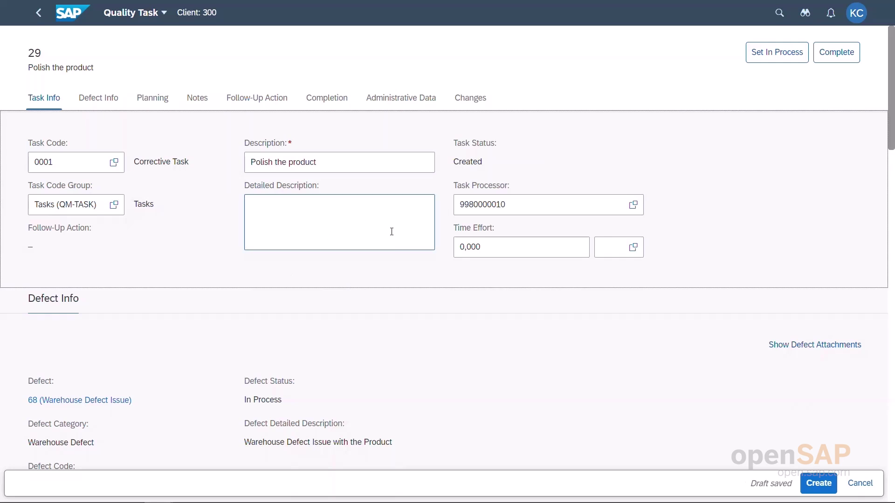
Step: Create the quality task as in process and save the defect it belongs to
left_click(776, 54)
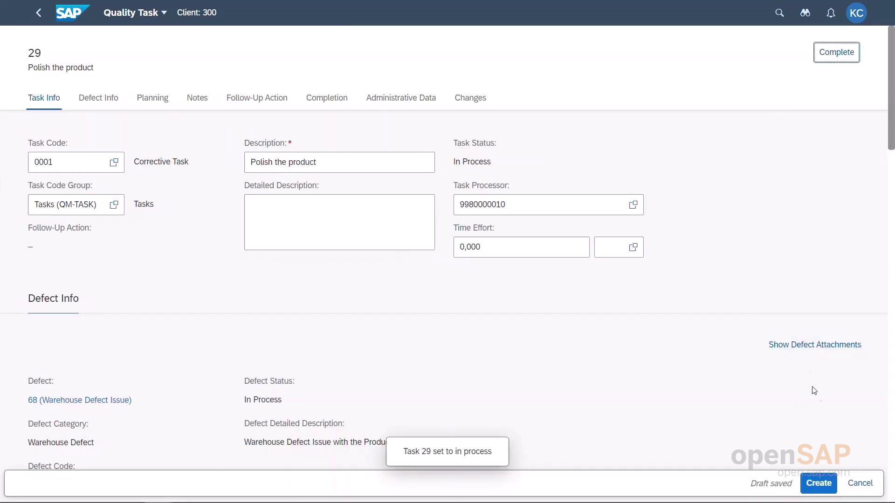
left_click(820, 484)
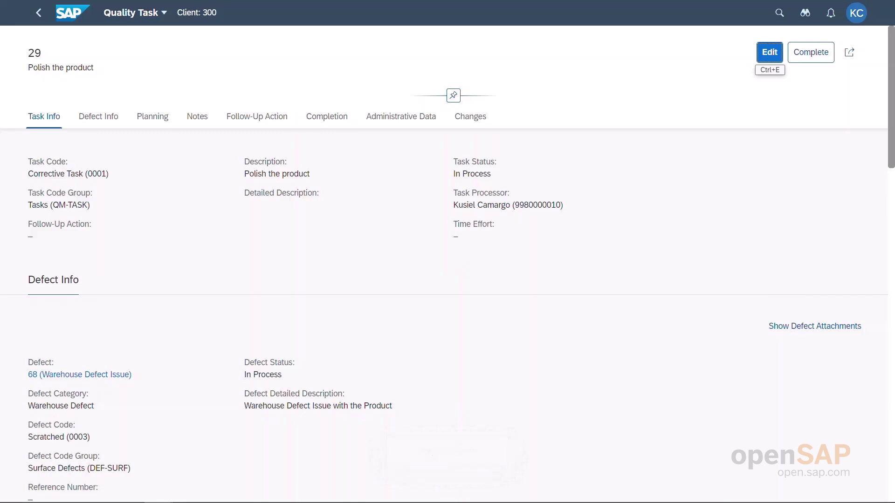
key("alt+Left")
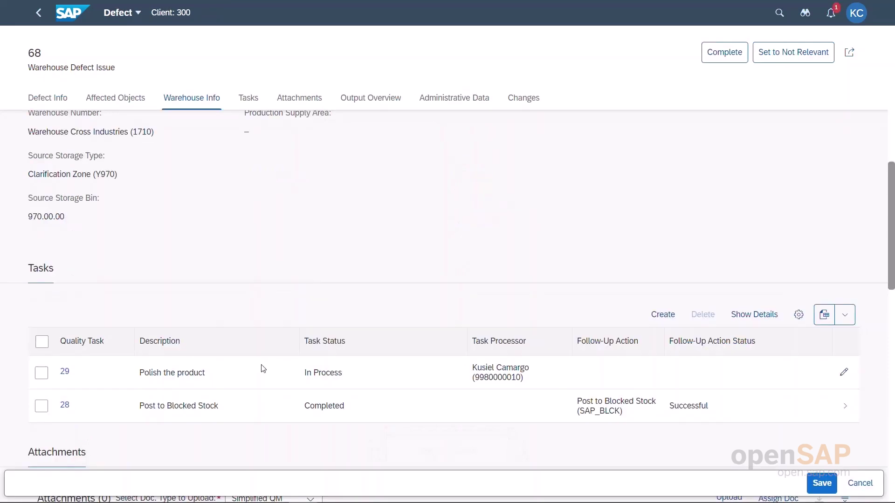
left_click(828, 494)
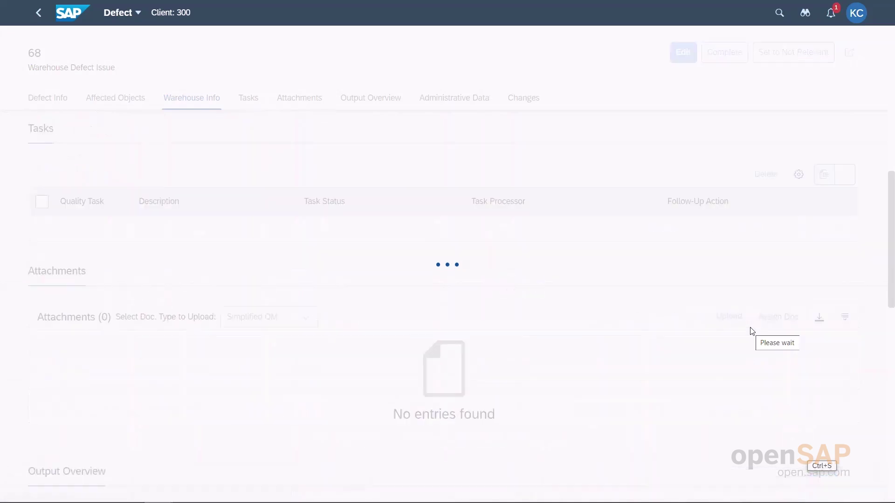
Step: Return to the home page and check the notifications for the quality task assignment
left_click(39, 13)
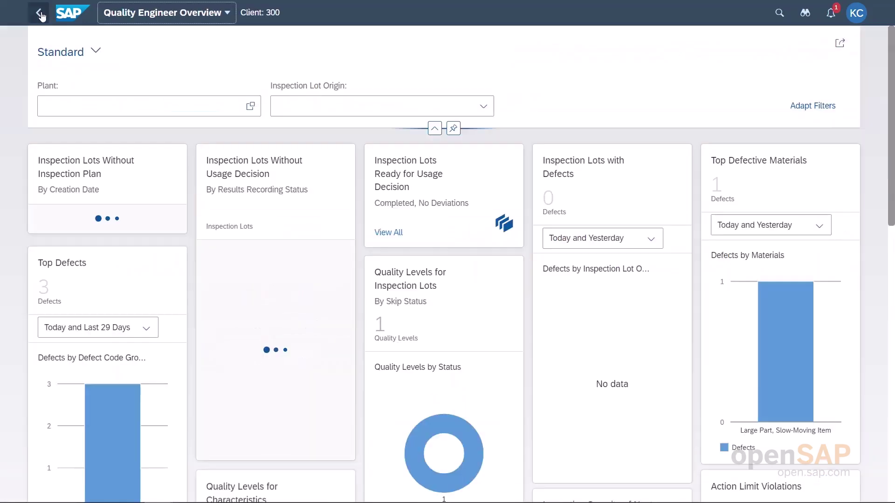
left_click(40, 13)
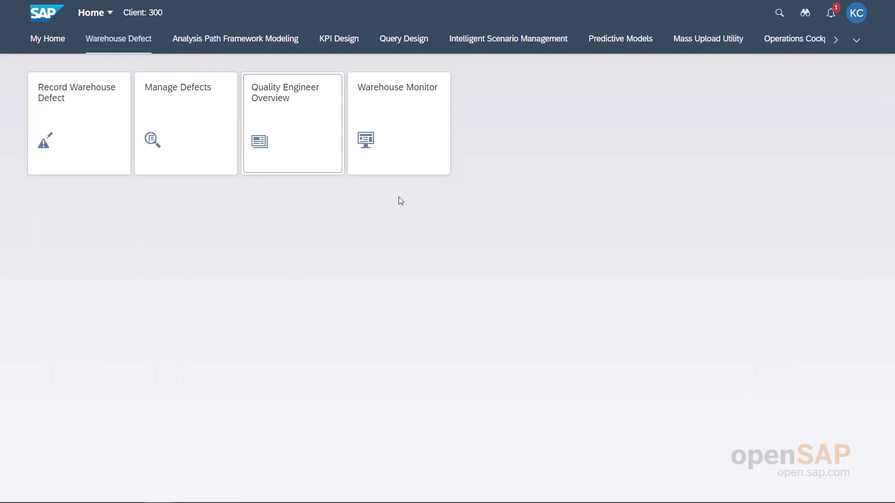
left_click(831, 19)
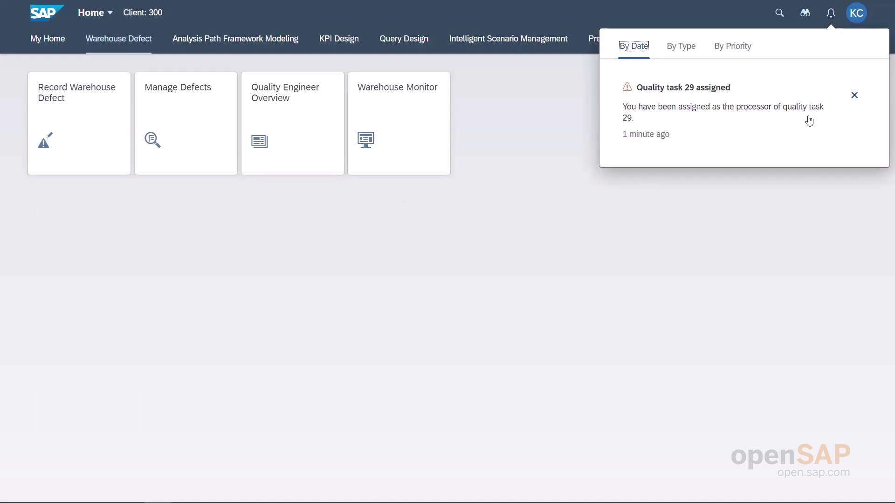
Step: Open quality task 29 from its assignment notification and switch it to editing
left_click(733, 111)
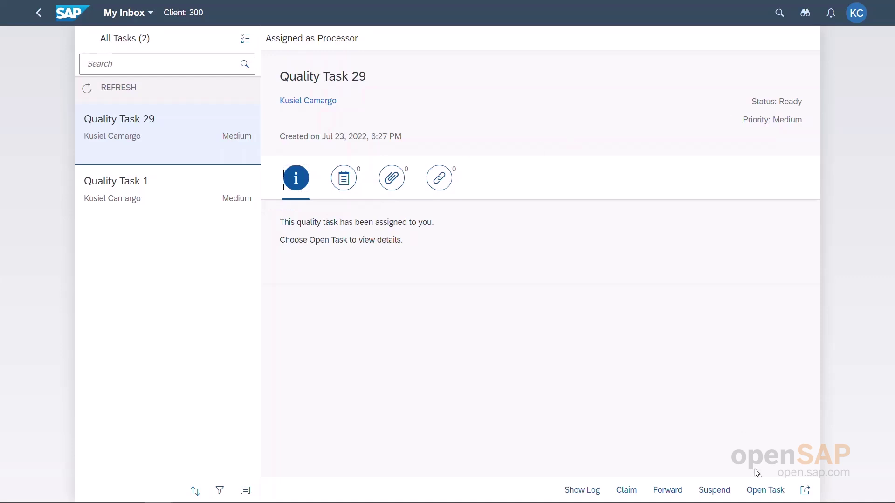
left_click(763, 493)
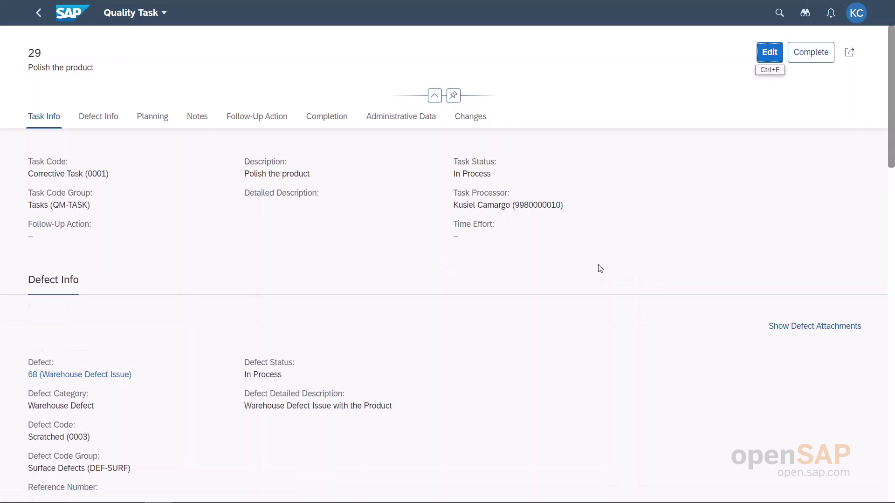
left_click(768, 61)
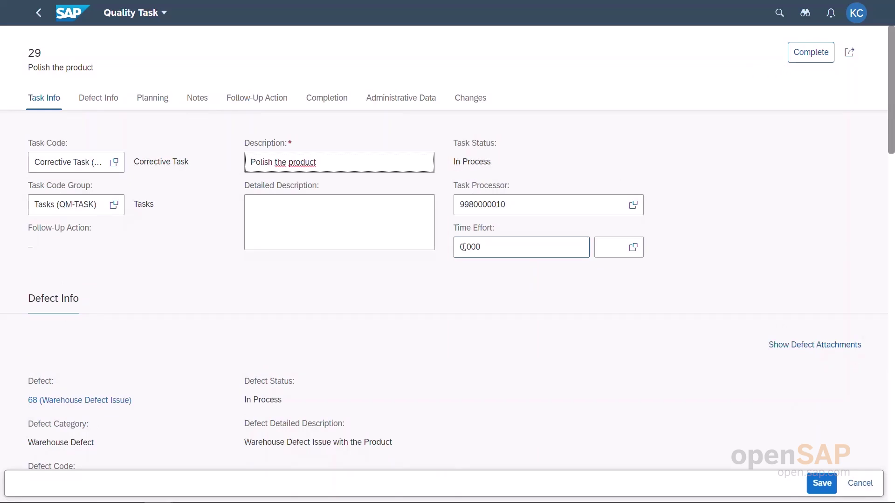
Step: Set the quality task's time effort to 1 with the unit H (hour)
left_click_drag(465, 247, 461, 247)
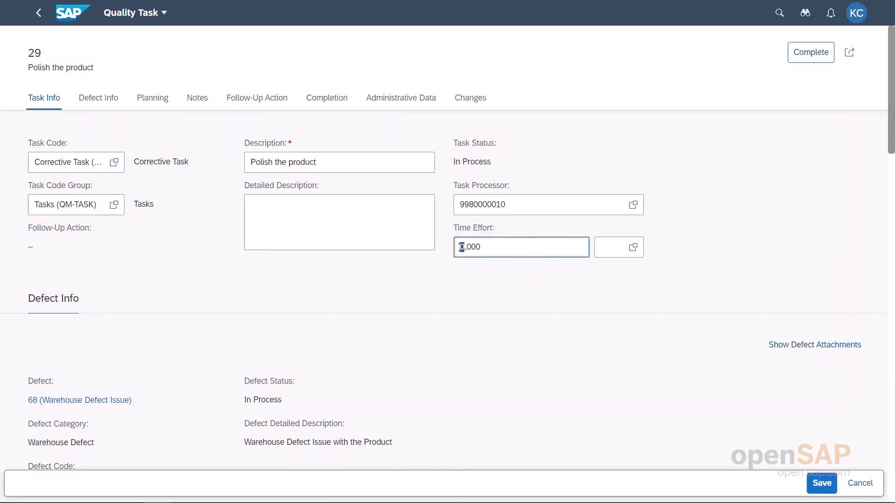
type("1")
left_click(600, 249)
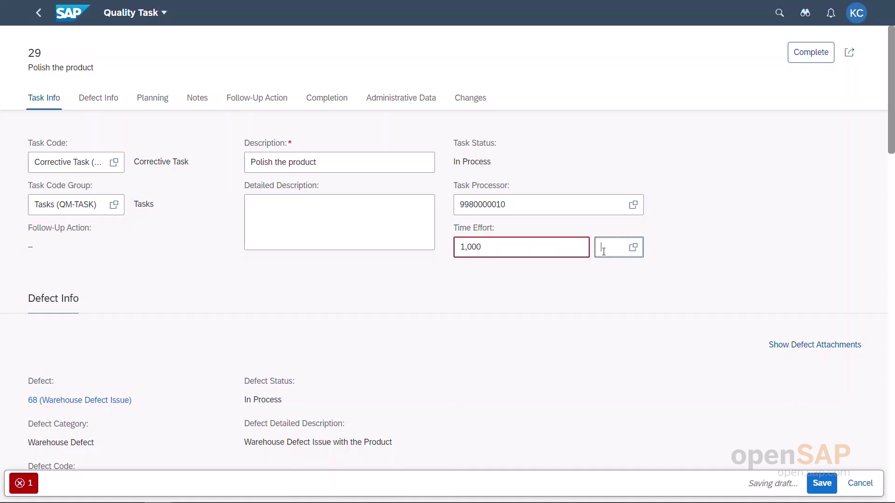
type("H")
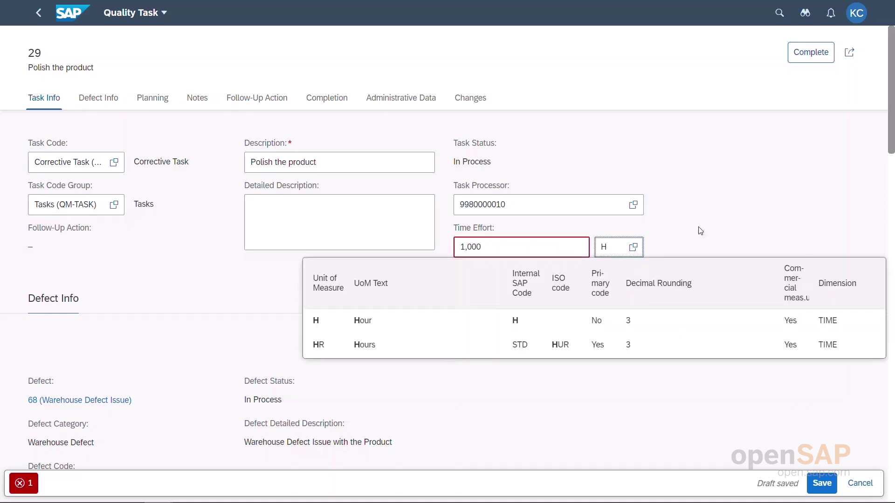
left_click(513, 320)
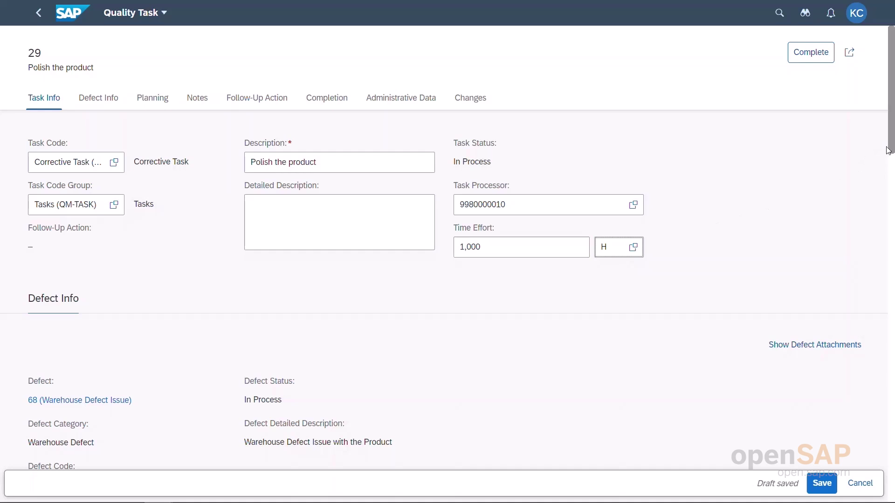
Step: Save the quality task changes and complete the task
left_click(363, 215)
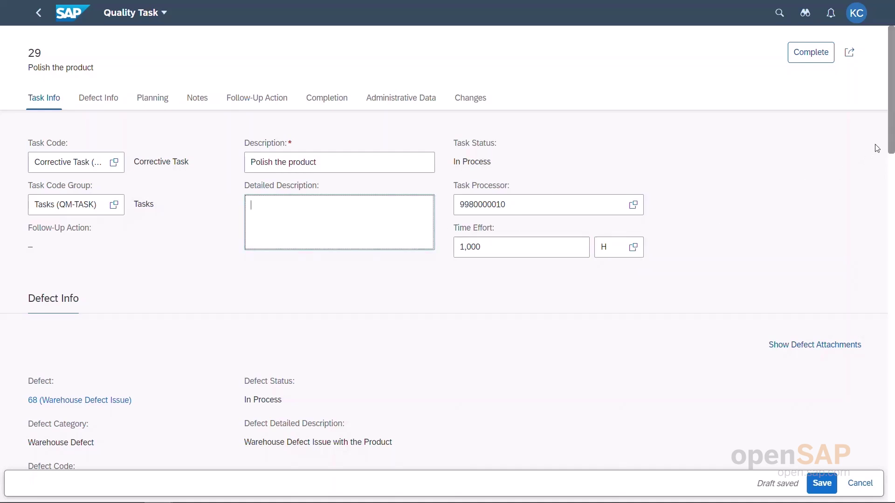
left_click_drag(890, 147, 890, 175)
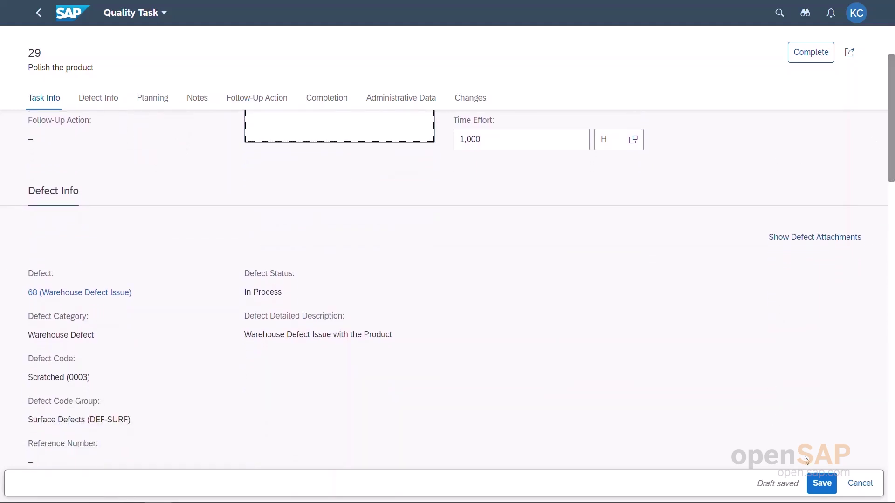
left_click(822, 484)
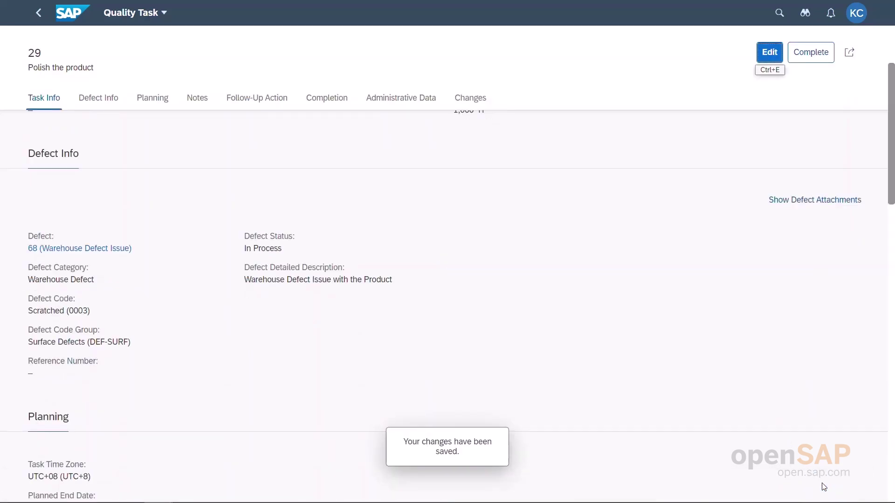
left_click(810, 52)
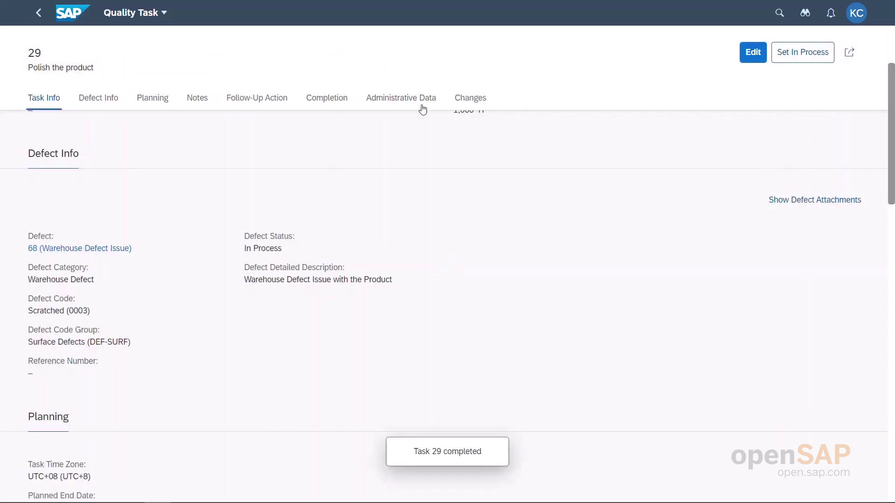
Step: Return to the home page, open Manage Defects and filter the list by defective material EWMS4-03
left_click(68, 23)
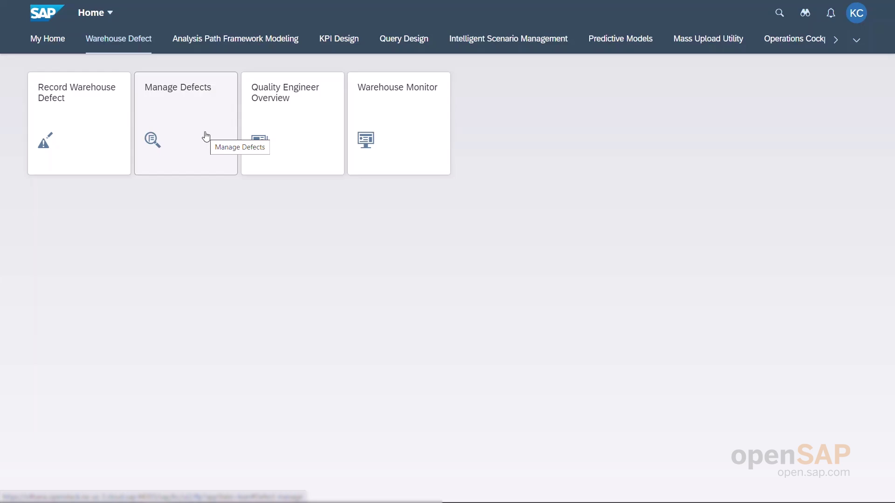
left_click(206, 136)
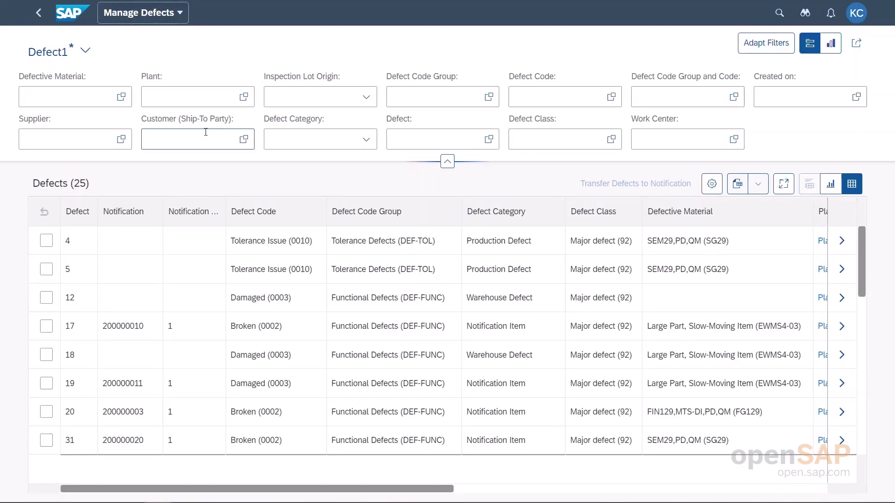
left_click(77, 95)
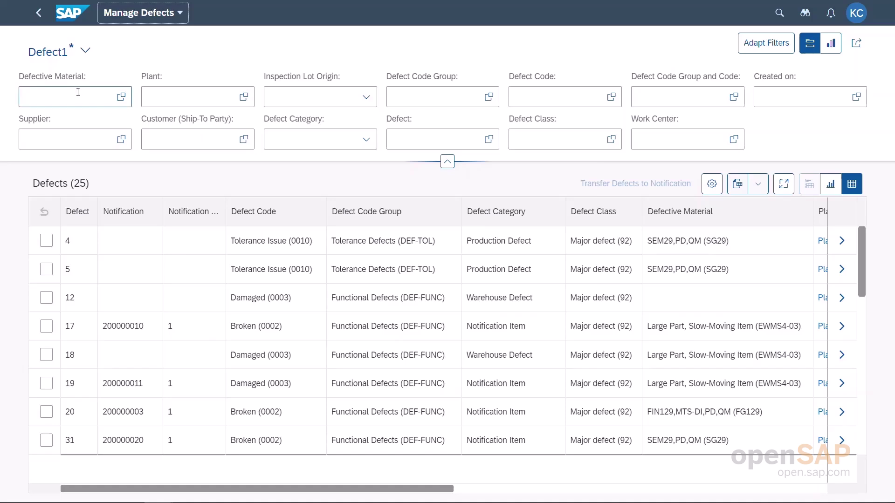
type("ewm")
left_click(56, 220)
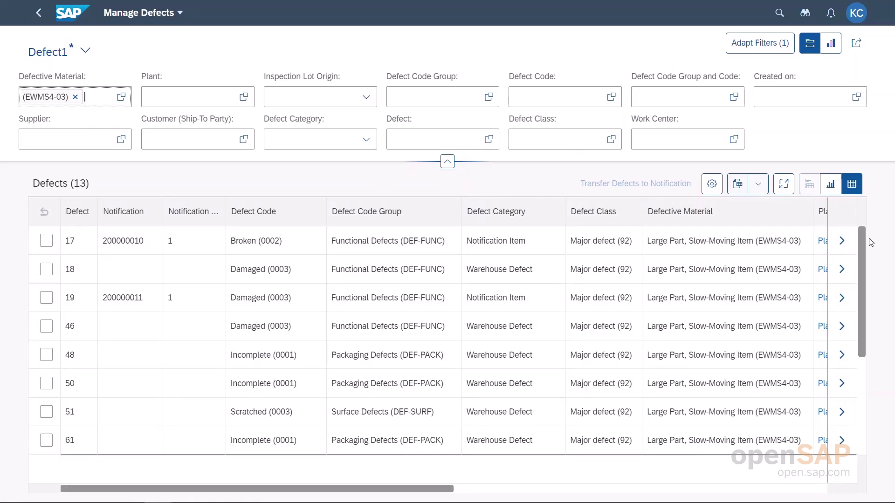
Step: Open defect 68 from the filtered list and switch it to editing
left_click_drag(862, 241, 865, 340)
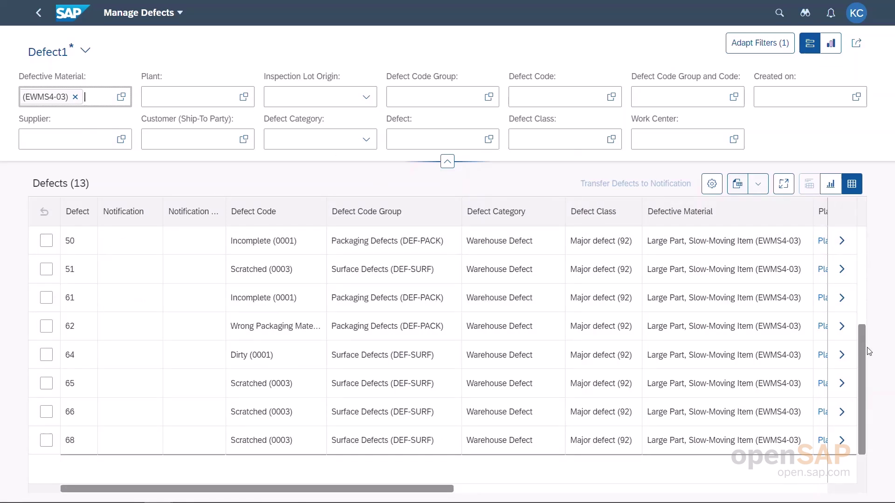
left_click(50, 442)
left_click(46, 441)
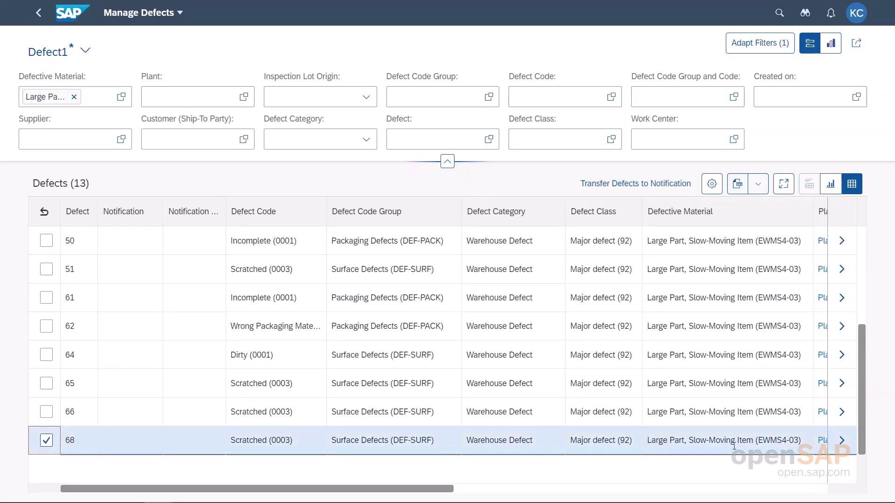
left_click(846, 441)
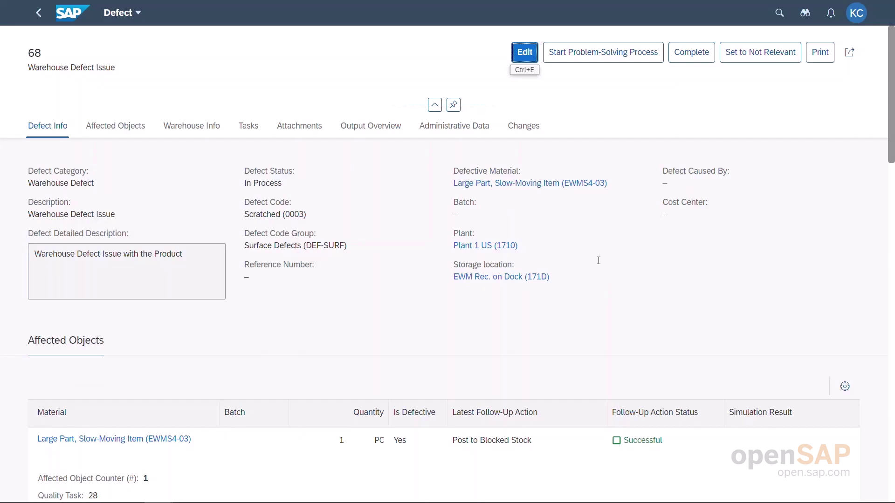
left_click(525, 53)
left_click(525, 53)
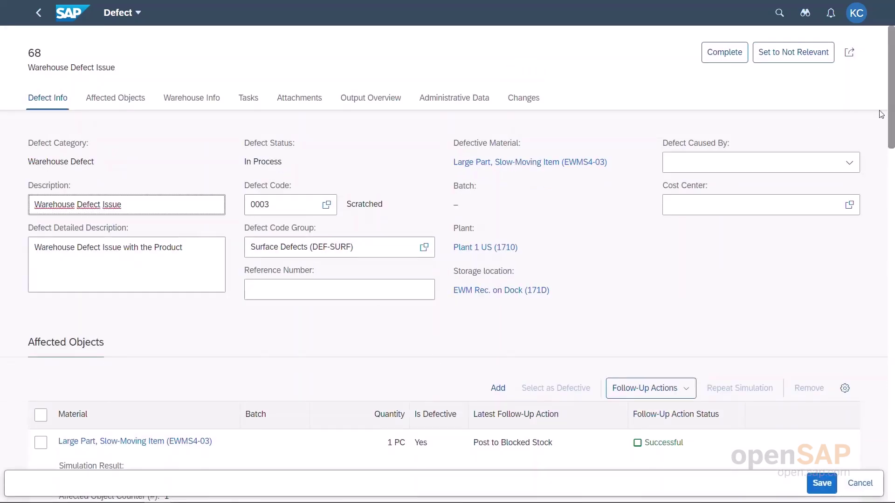
Step: Assign the follow-up action Post to Unrestricted Stock to the defect's affected object EWMS4-03
left_click_drag(893, 111, 892, 192)
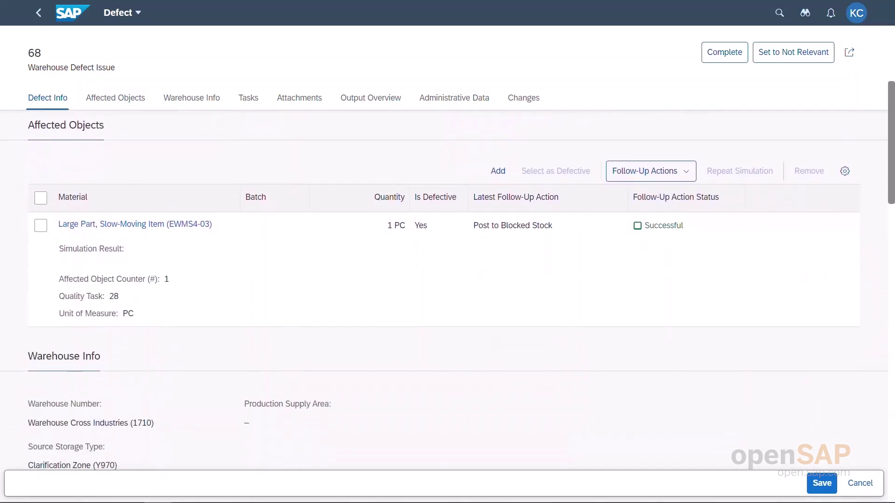
scroll(443, 279, "down", 7)
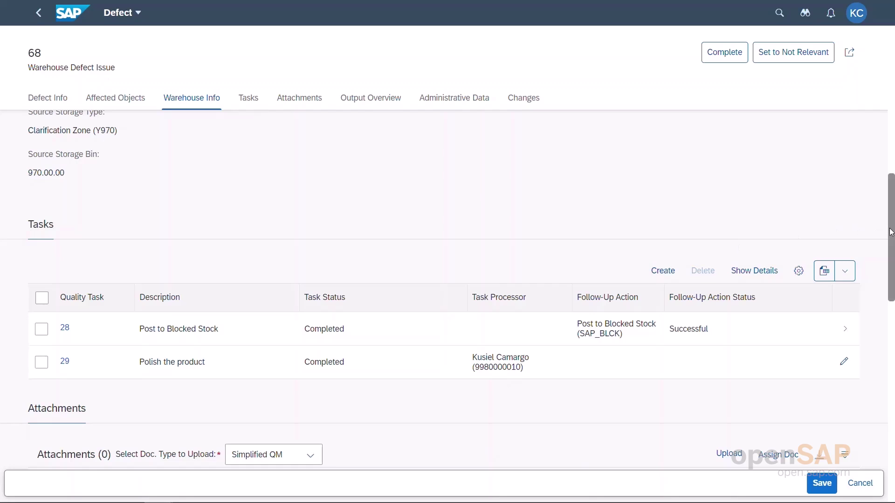
left_click_drag(891, 232, 891, 142)
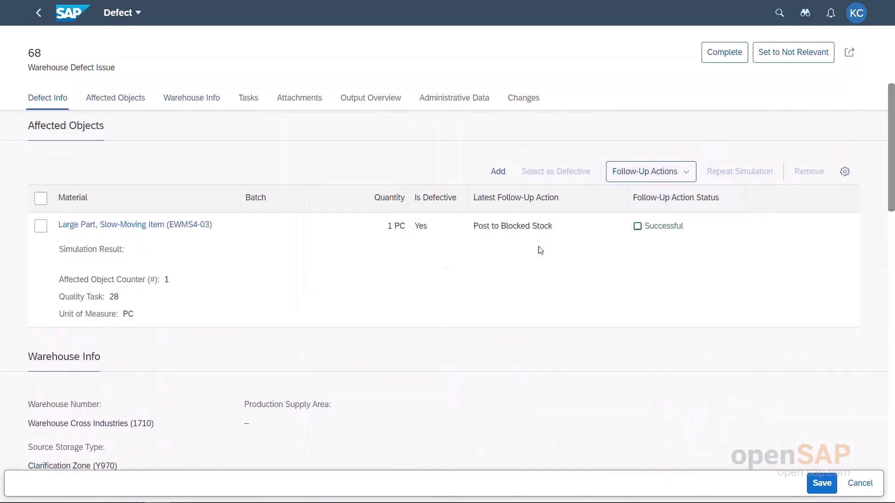
left_click(41, 227)
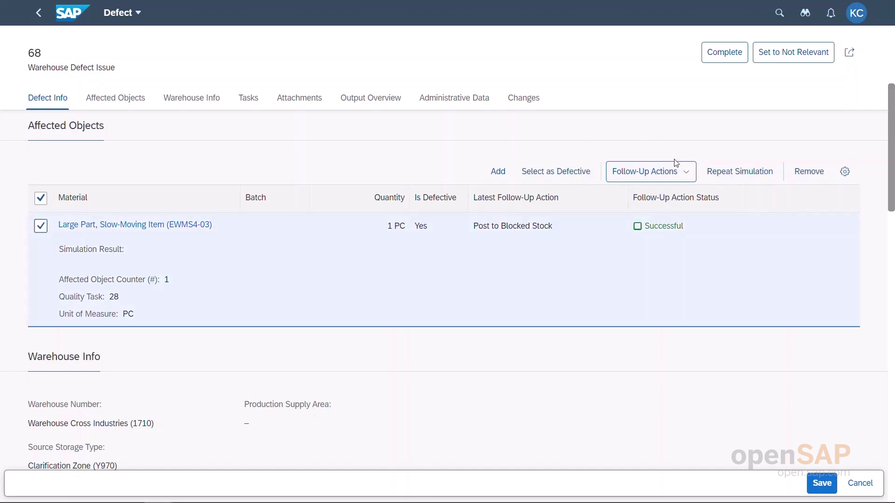
left_click(689, 176)
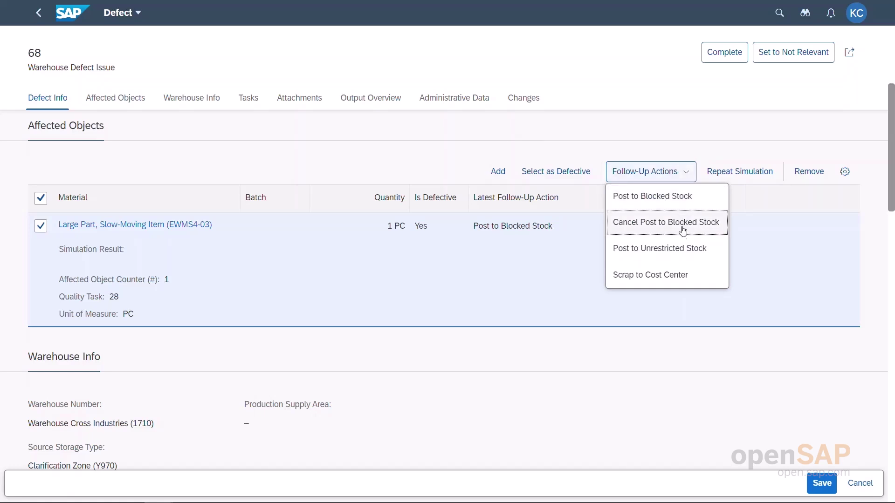
left_click(684, 251)
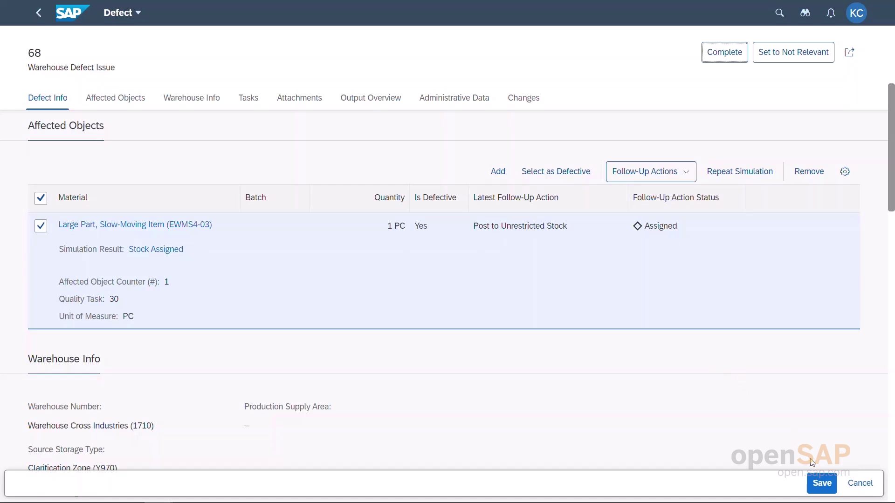
Step: Save the defect with its follow-up action and complete the defect
left_click(819, 483)
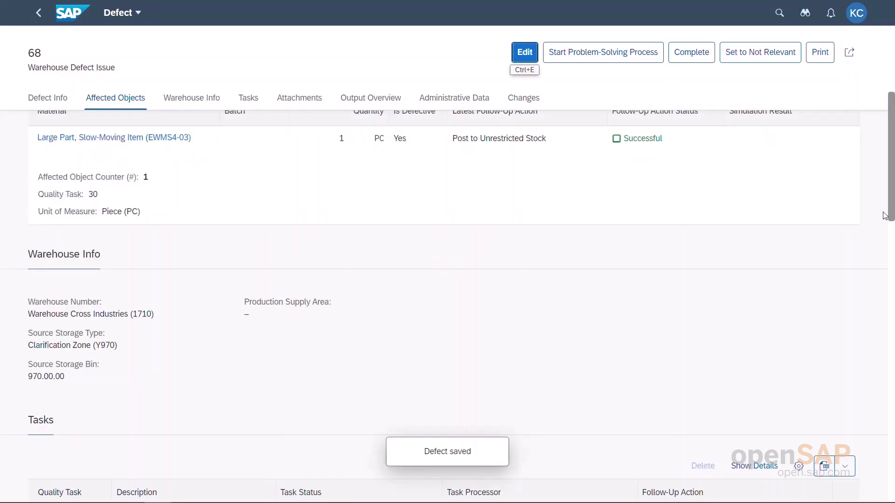
scroll(892, 212, "up", 4)
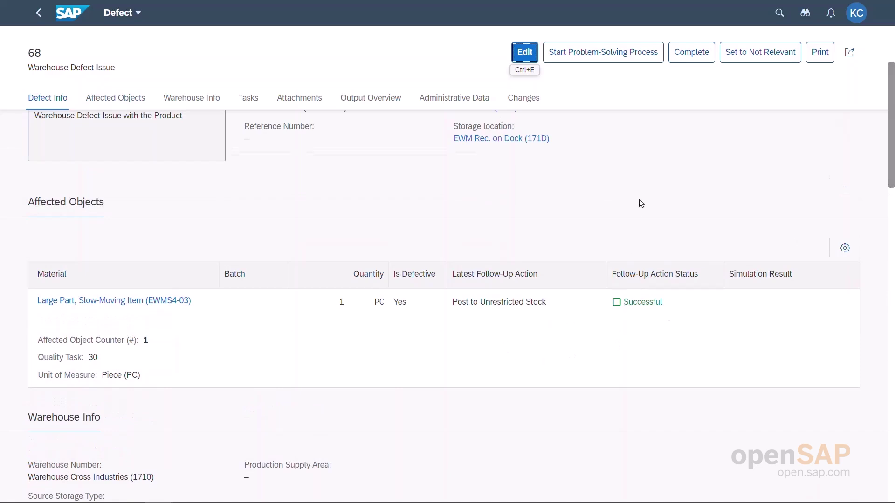
left_click(688, 56)
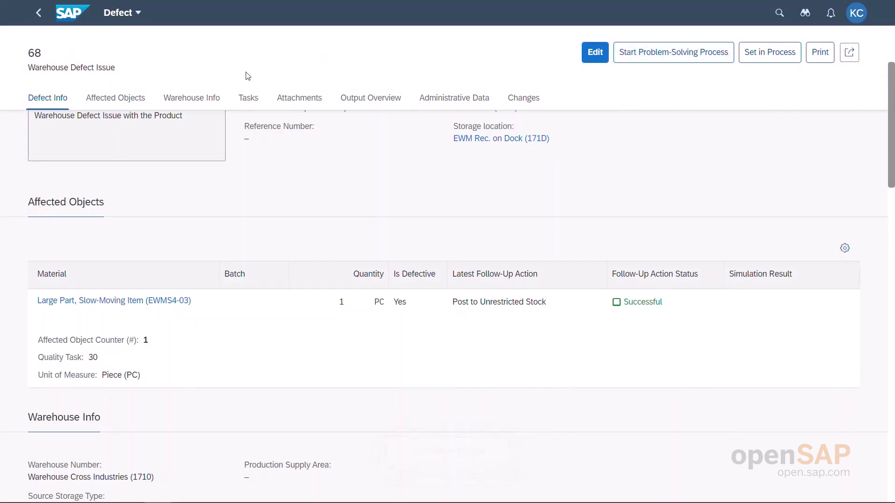
Step: Return to the home page and refresh the physical stock list for EWMS4-03 in the Warehouse Monitor
left_click(67, 13)
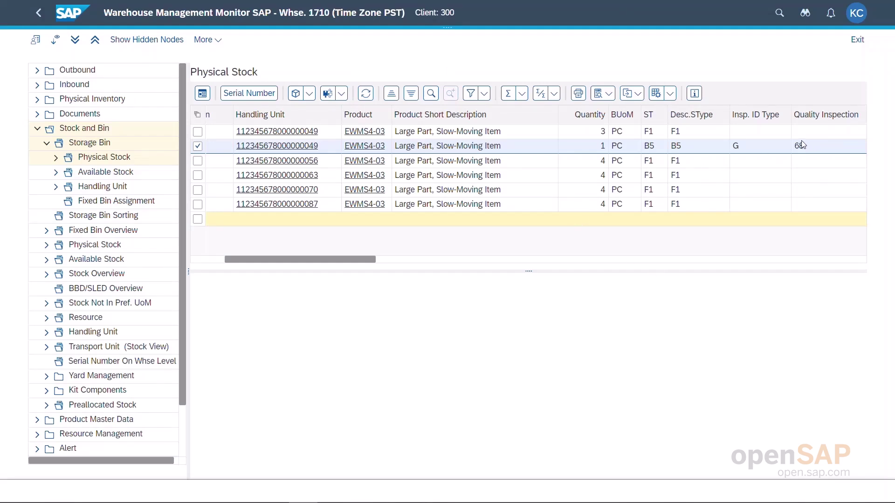
left_click(368, 95)
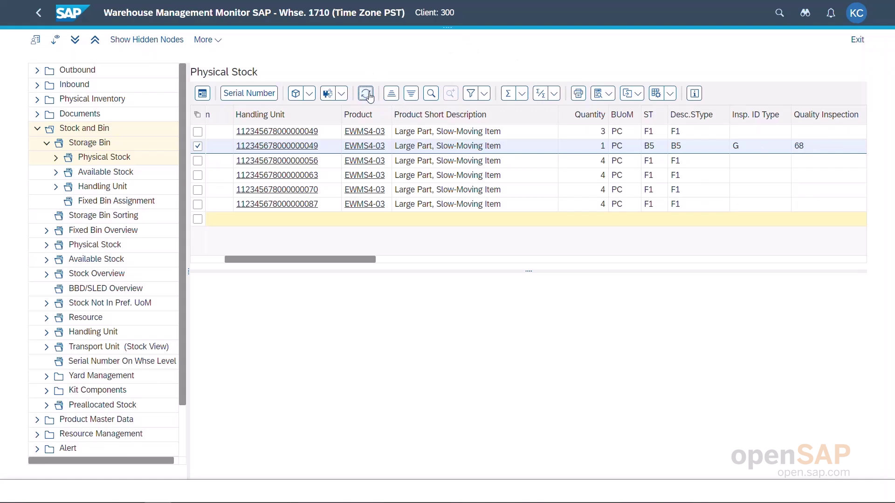